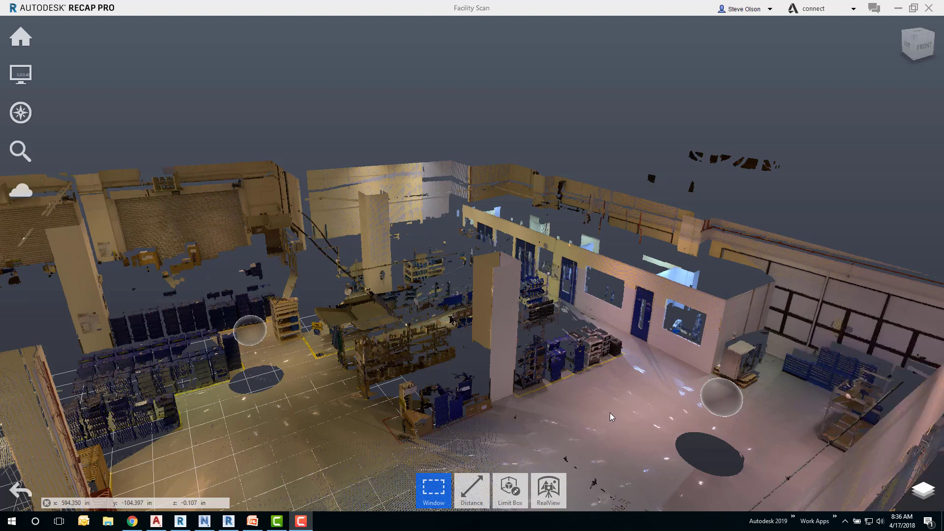
Step: Switch to RealView at the scan location near the white wall and examine the surrounding facility
left_click(549, 491)
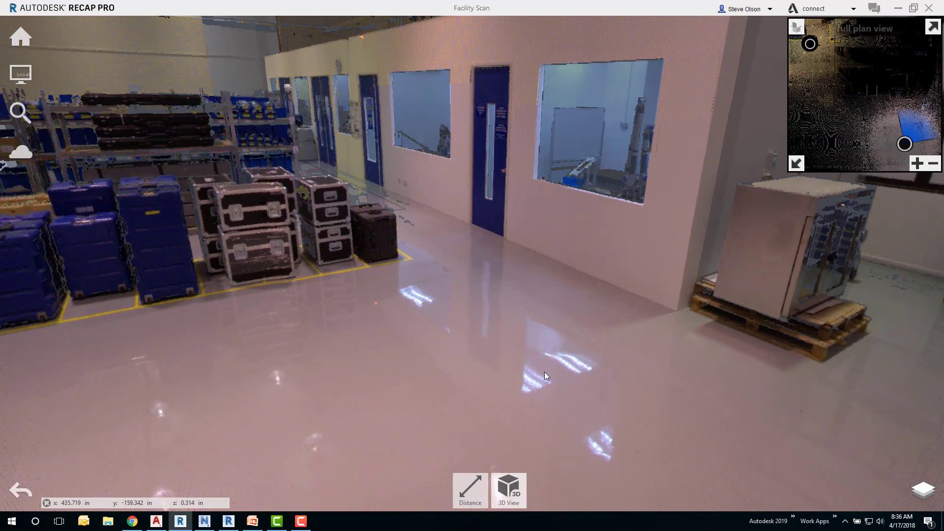
left_click_drag(545, 216, 582, 288)
left_click_drag(405, 233, 441, 217)
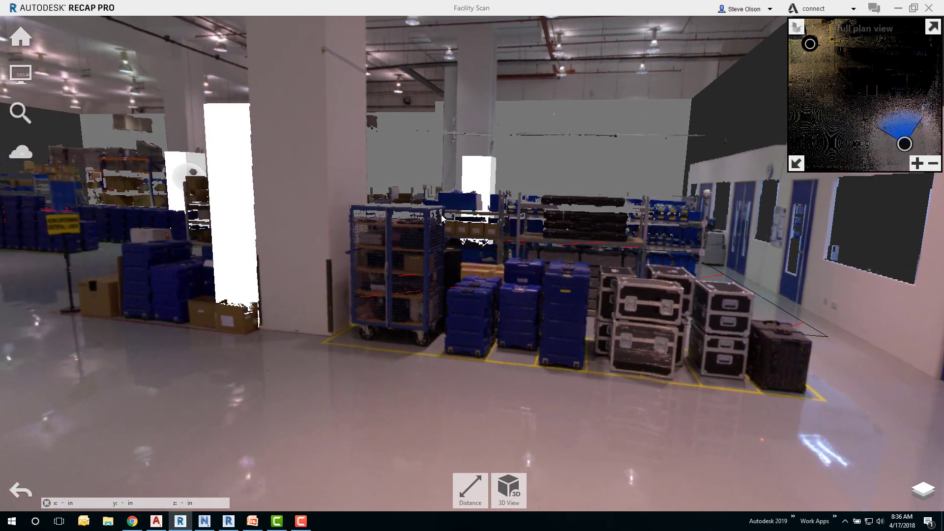
left_click_drag(315, 222, 425, 182)
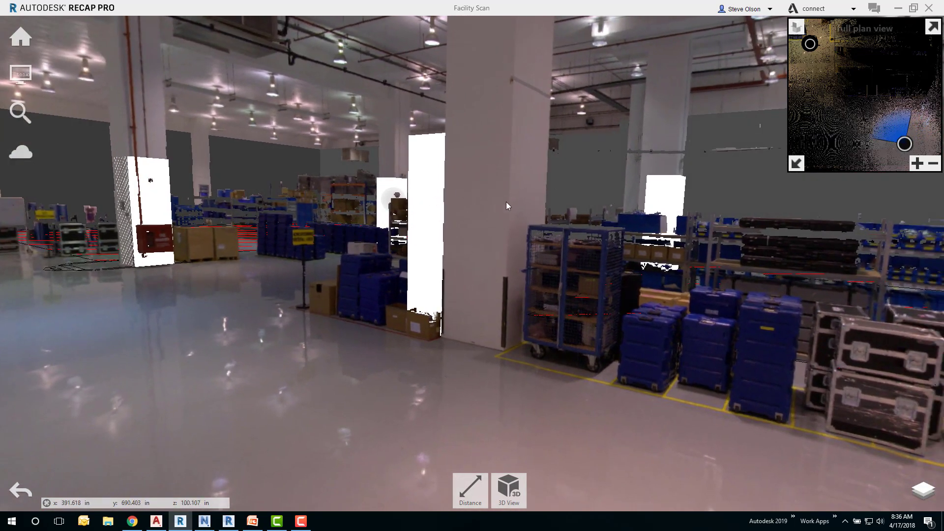
left_click_drag(256, 223, 249, 176)
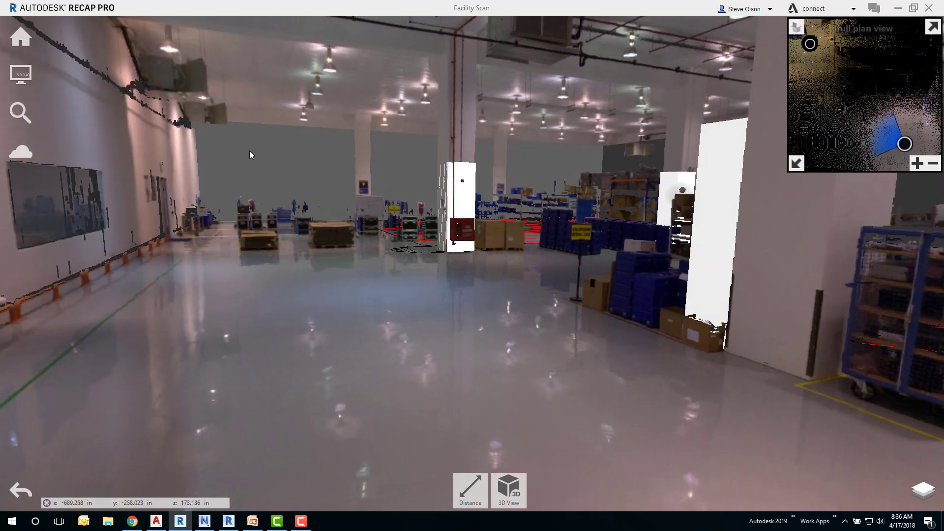
left_click_drag(256, 168, 552, 196)
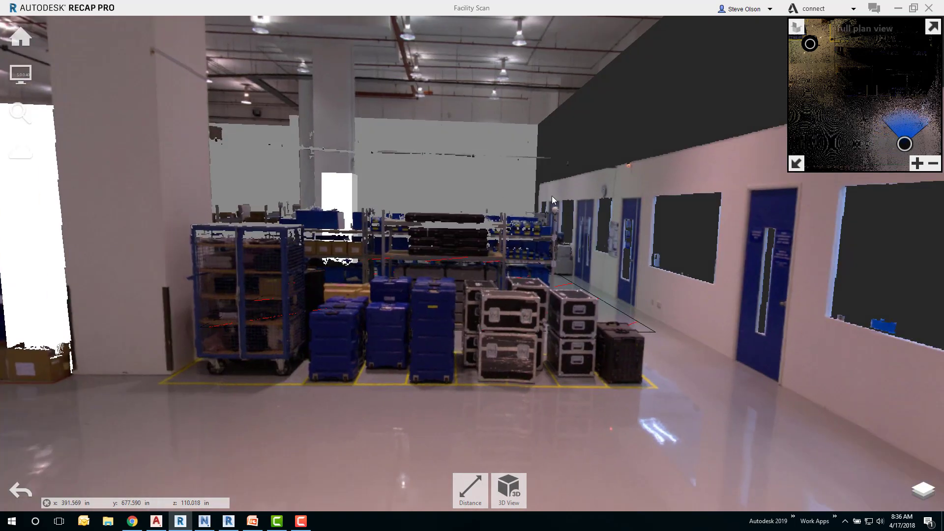
left_click_drag(305, 190, 503, 229)
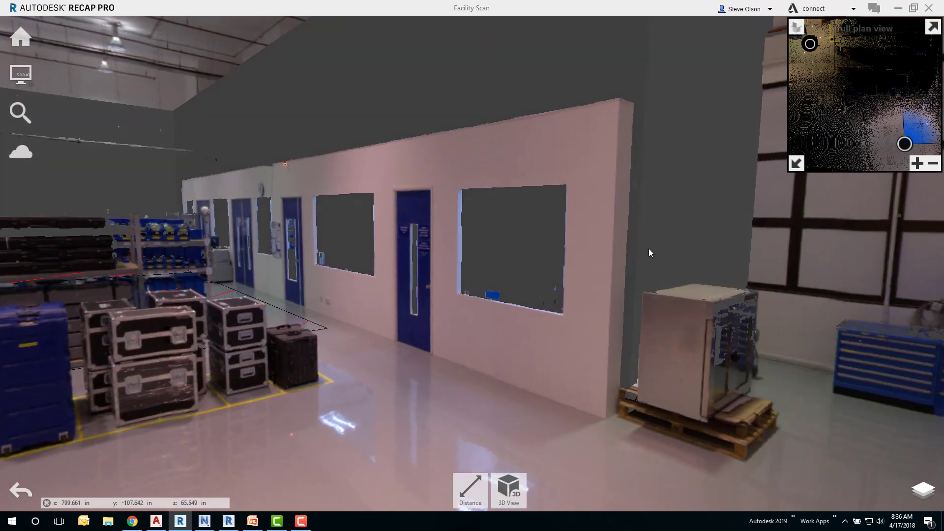
left_click_drag(648, 248, 597, 150)
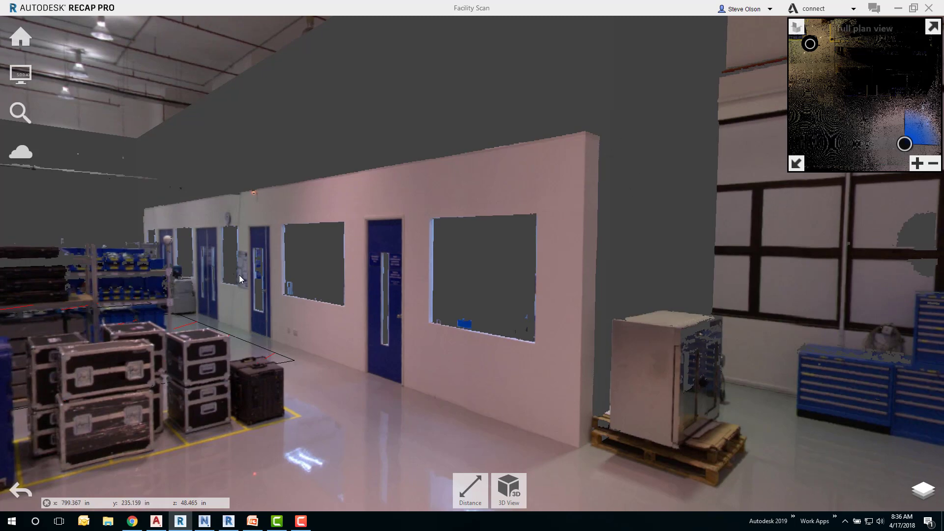
left_click_drag(188, 254, 527, 232)
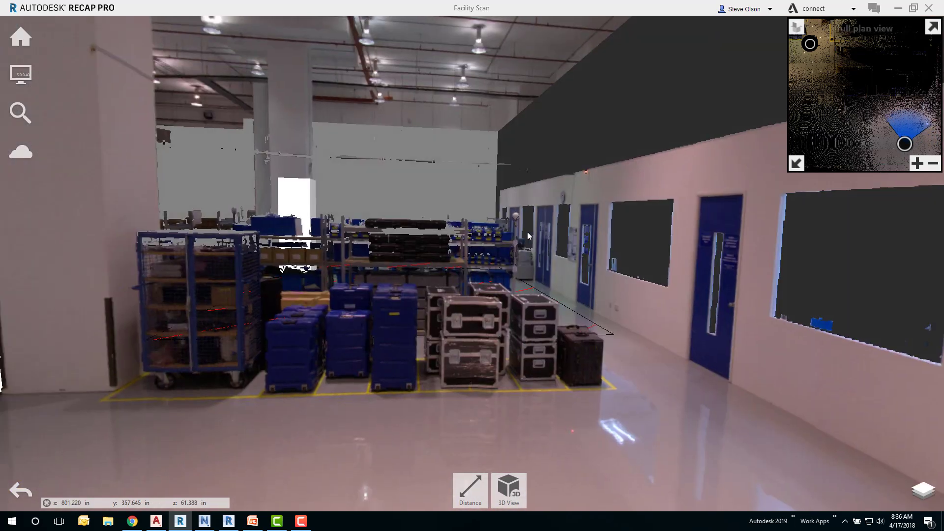
left_click(164, 162)
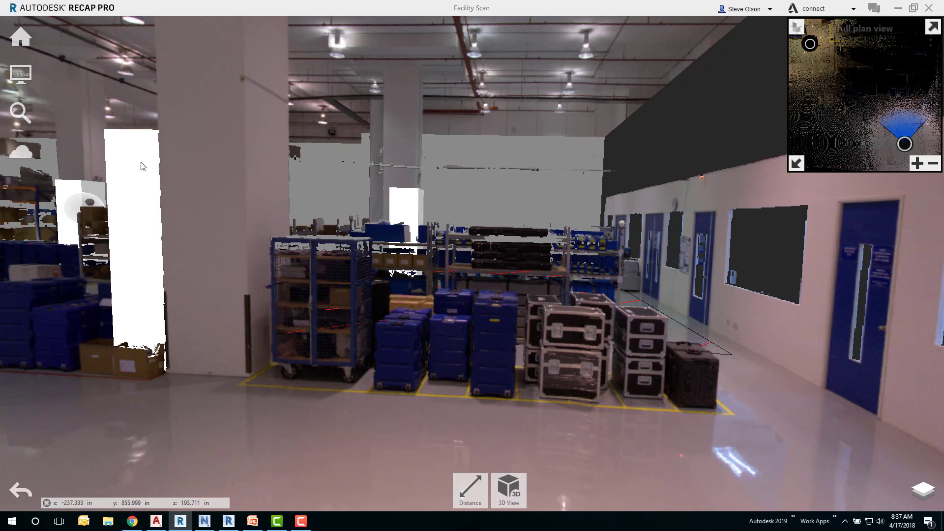
Step: Measure the width of the nearest blue door along its top edge with a Freehand distance
left_click_drag(819, 219, 485, 222)
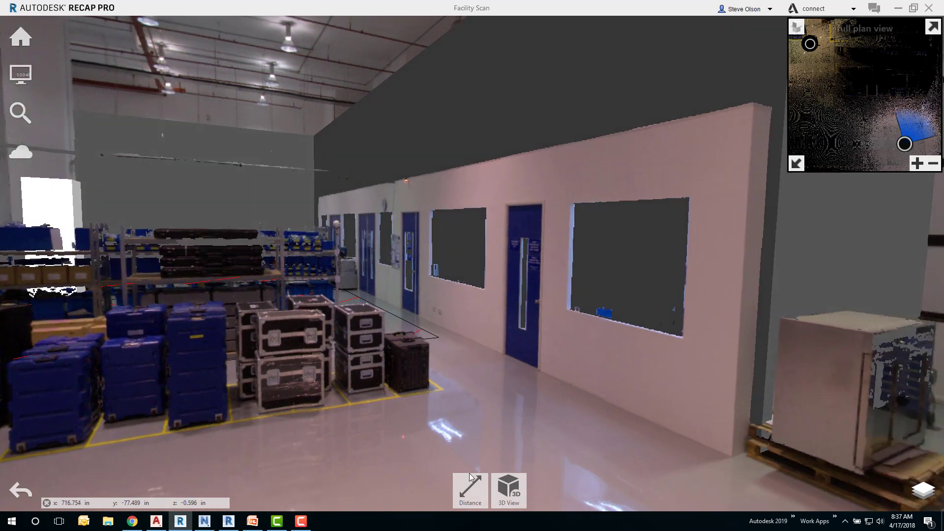
left_click(469, 494)
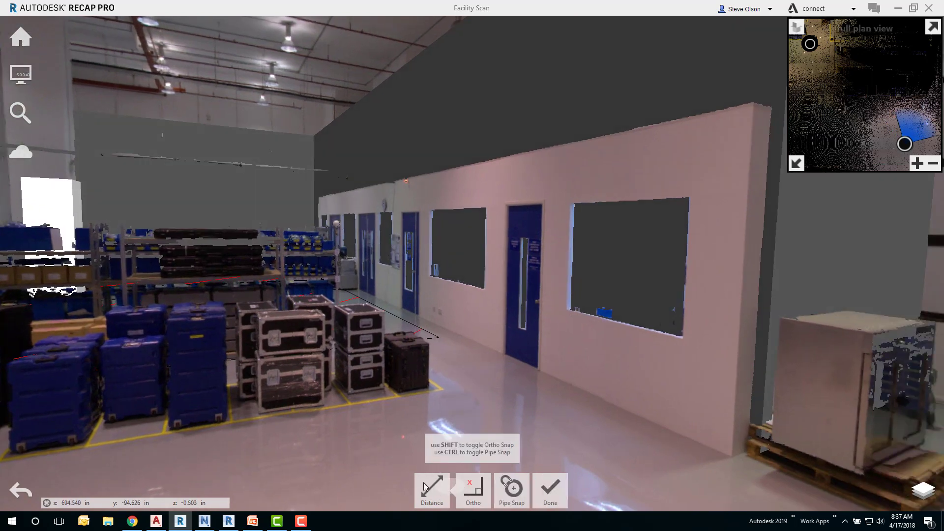
mouse_move(484, 499)
mouse_move(475, 449)
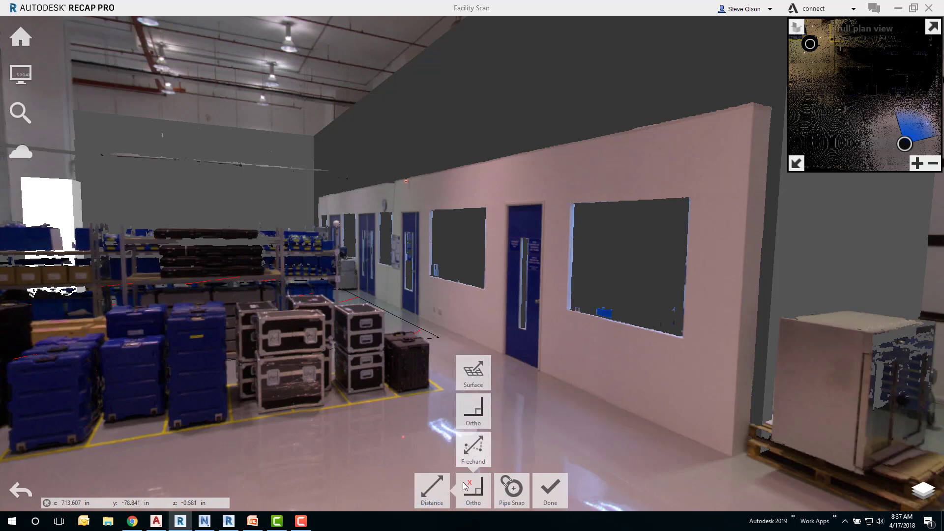
left_click(473, 448)
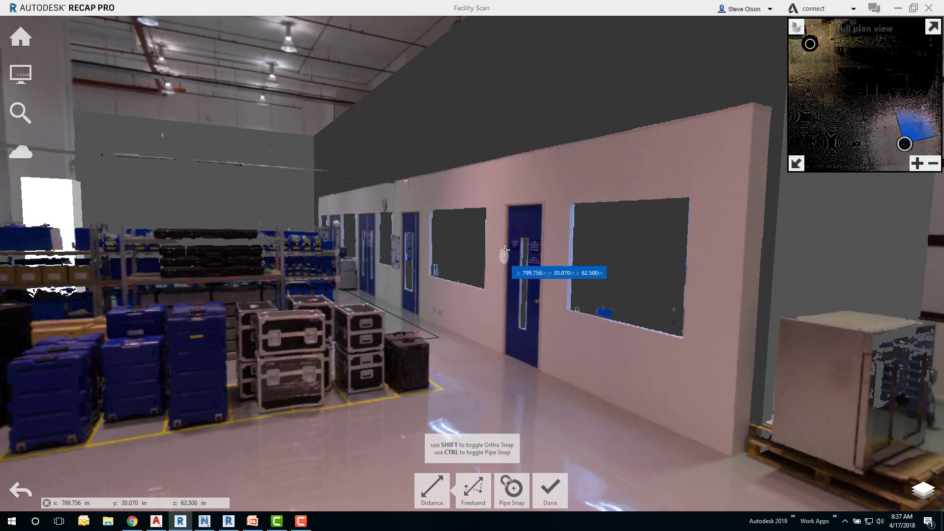
scroll(505, 203, "up", 3)
scroll(505, 203, "up", 2)
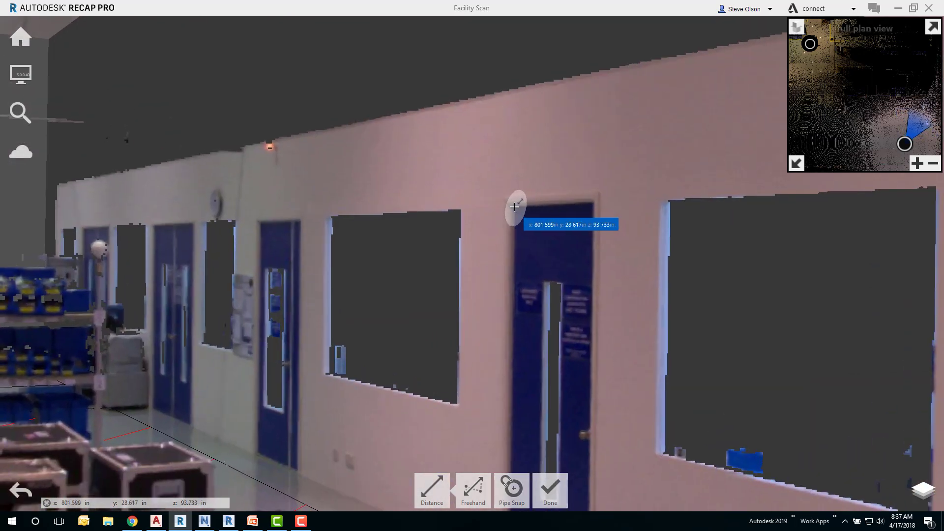
left_click(511, 204)
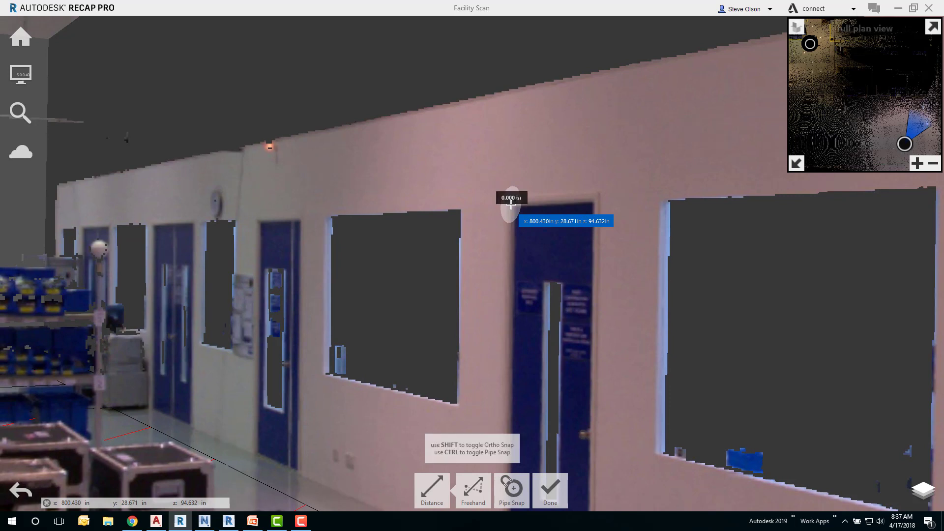
left_click(591, 203)
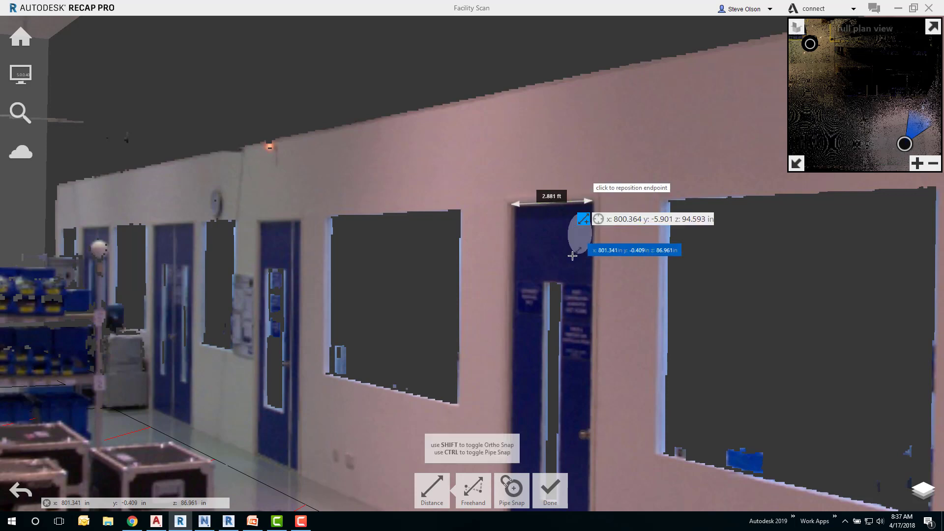
Step: Measure the same blue door's height from the floor to its top corner
scroll(507, 247, "up", 2)
scroll(508, 247, "down", 3)
scroll(508, 251, "down", 2)
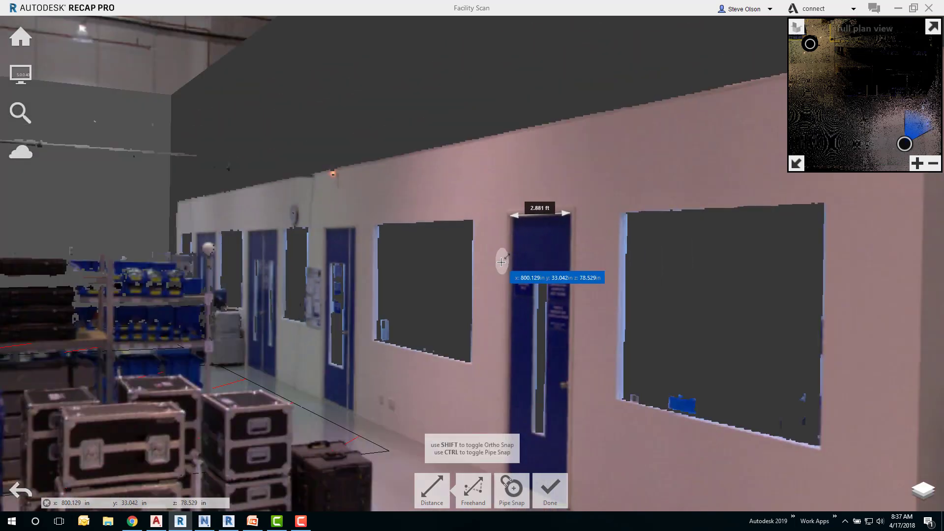
middle_click_drag(507, 259, 502, 183)
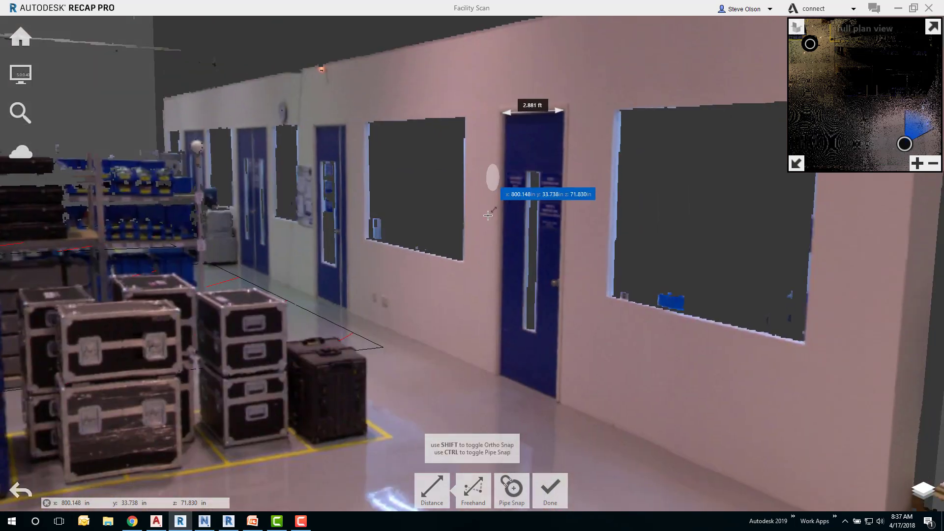
left_click(502, 363)
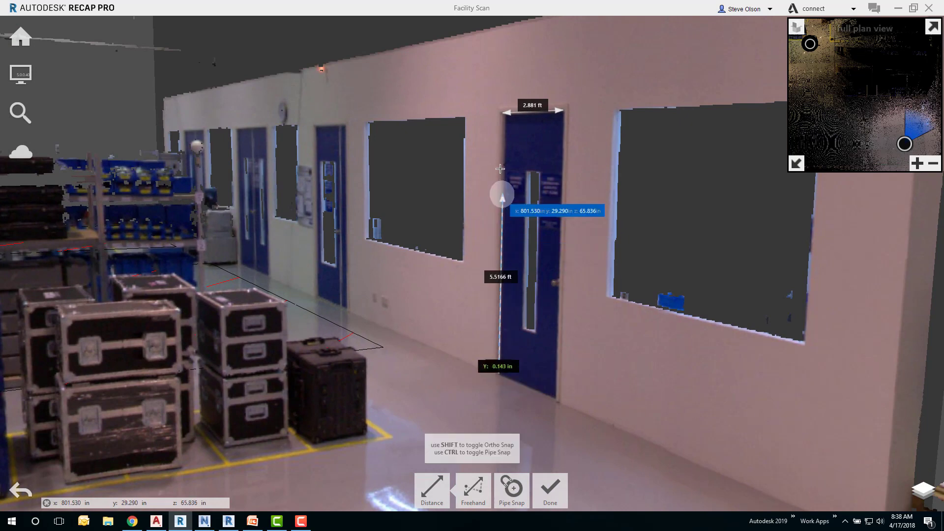
left_click(502, 110)
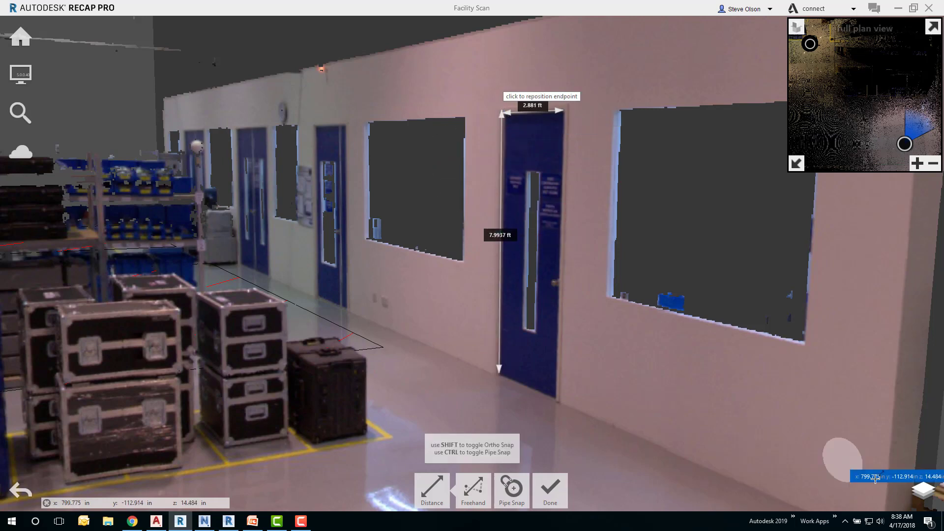
Step: List the project's annotations and delete both the height and width measurements of the door
left_click(923, 490)
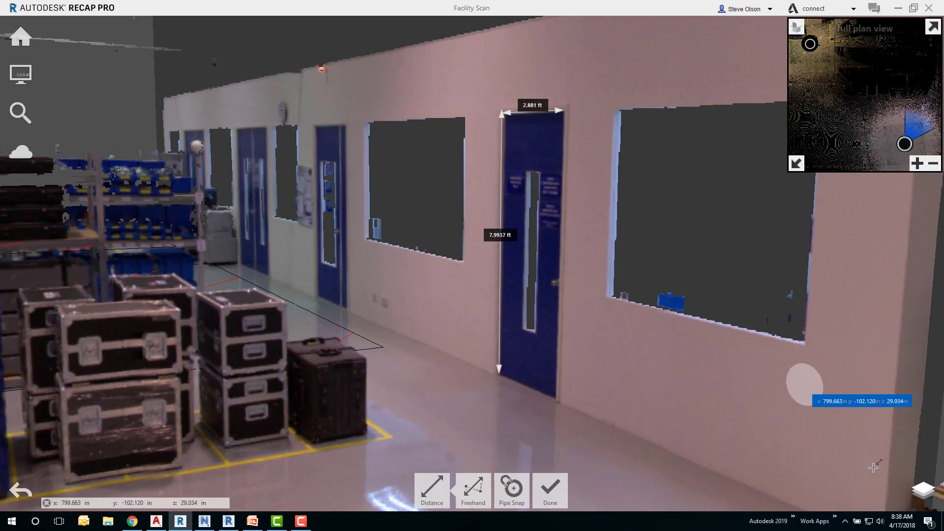
left_click(926, 488)
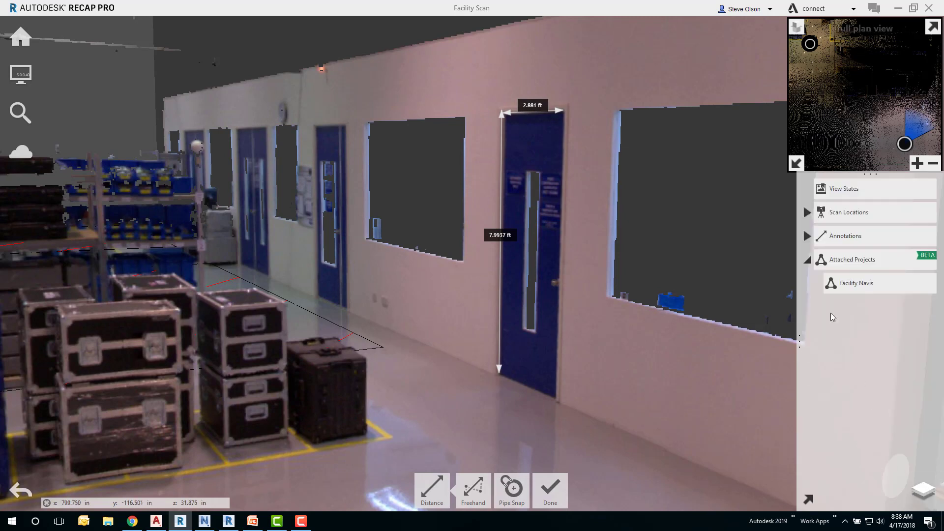
left_click(806, 236)
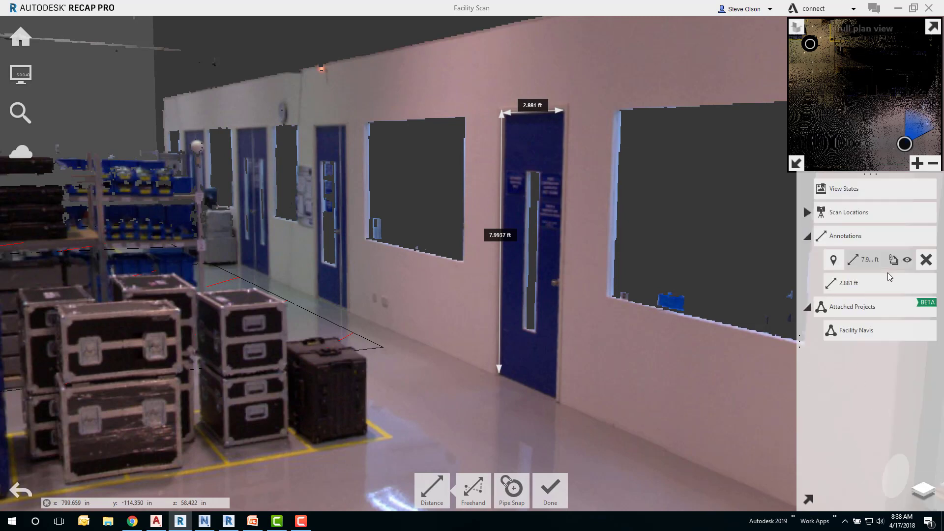
left_click(926, 260)
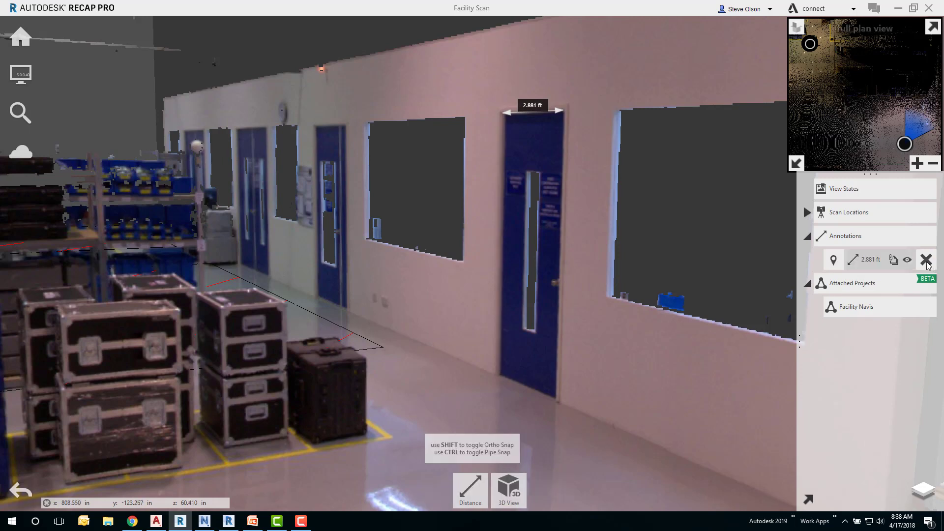
left_click(927, 259)
Step: Switch RealView to the other scan location on the plan view and look toward the column behind the shelving
scroll(530, 208, "up", 4)
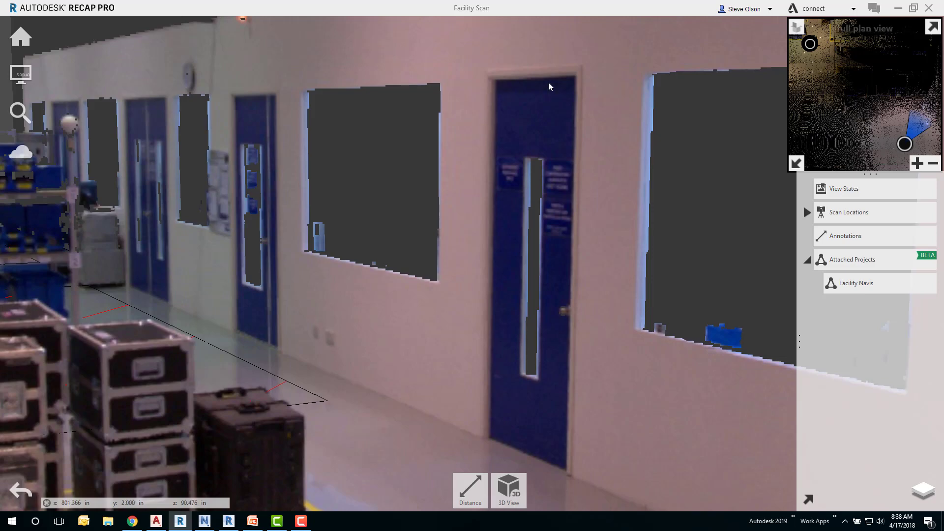
scroll(497, 140, "down", 8)
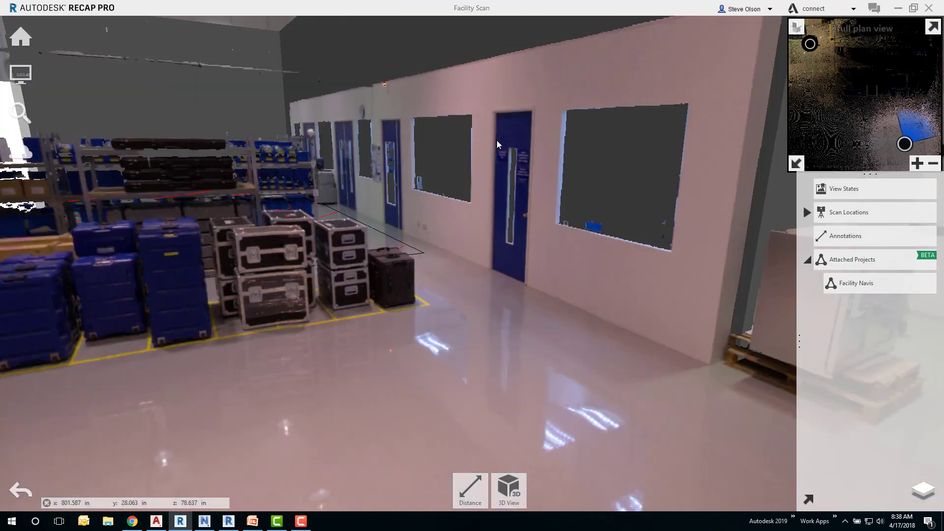
scroll(488, 146, "down", 3)
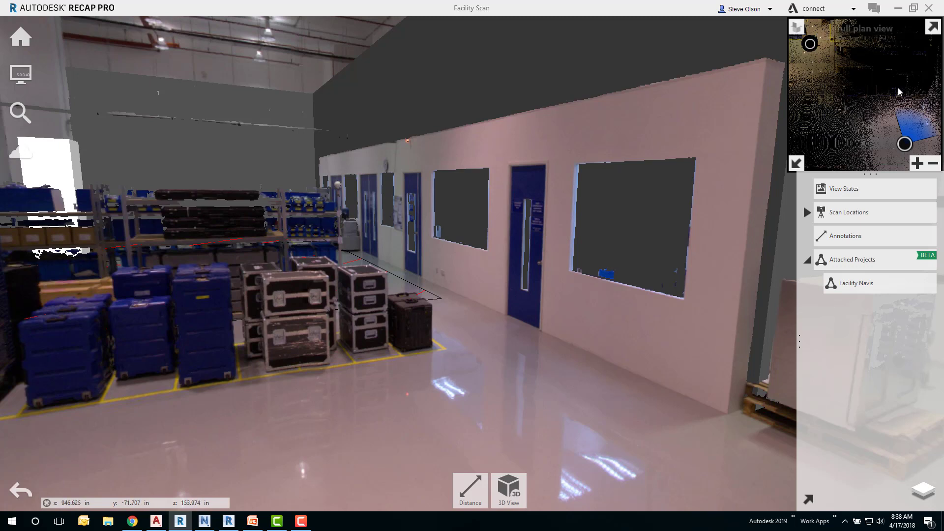
left_click(810, 45)
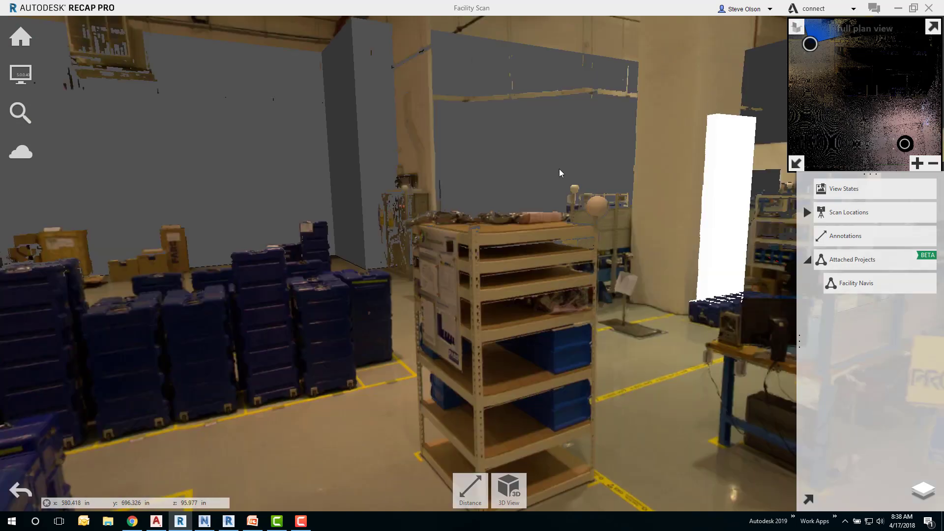
left_click_drag(563, 169, 563, 142)
scroll(545, 129, "up", 6)
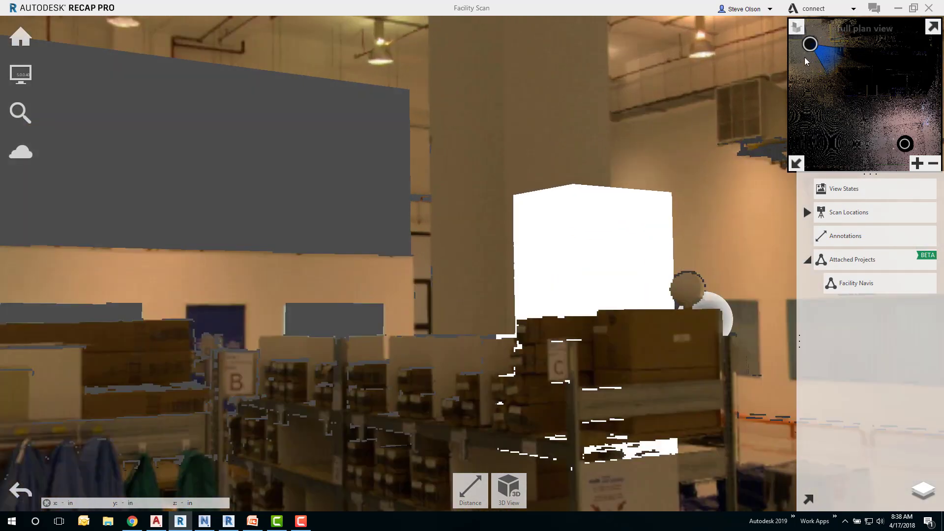
scroll(599, 163, "down", 5)
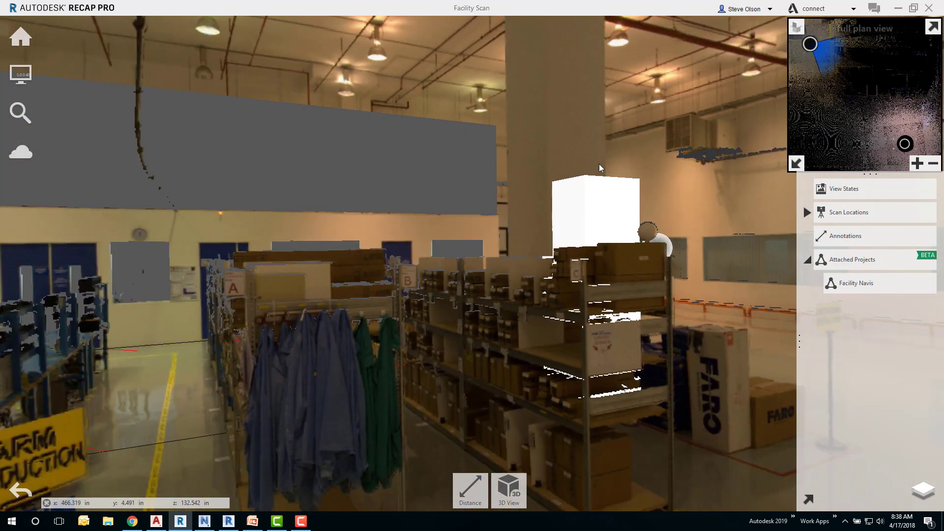
scroll(599, 164, "down", 1)
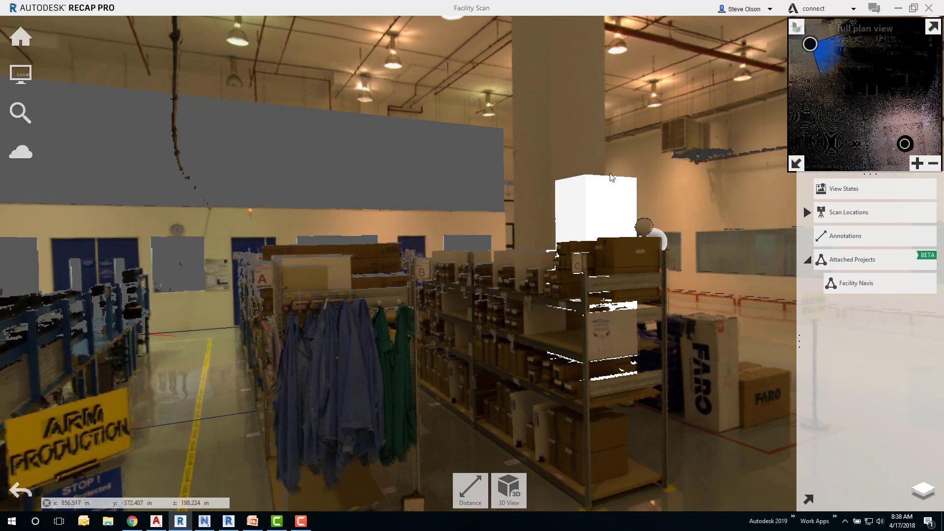
Step: Measure the Y-axis Ortho distance from the scanned column above the shelving to the white modelled column beside it
scroll(611, 177, "up", 2)
scroll(612, 177, "up", 5)
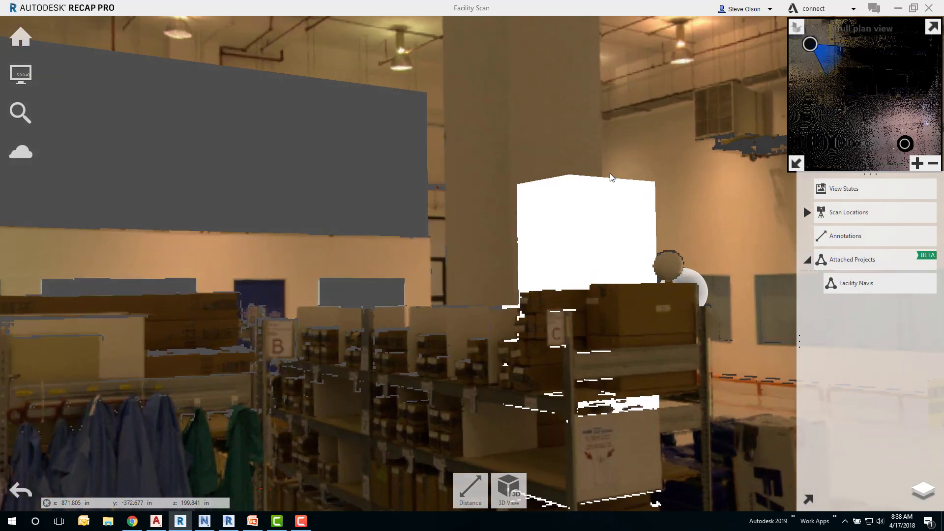
scroll(545, 161, "up", 1)
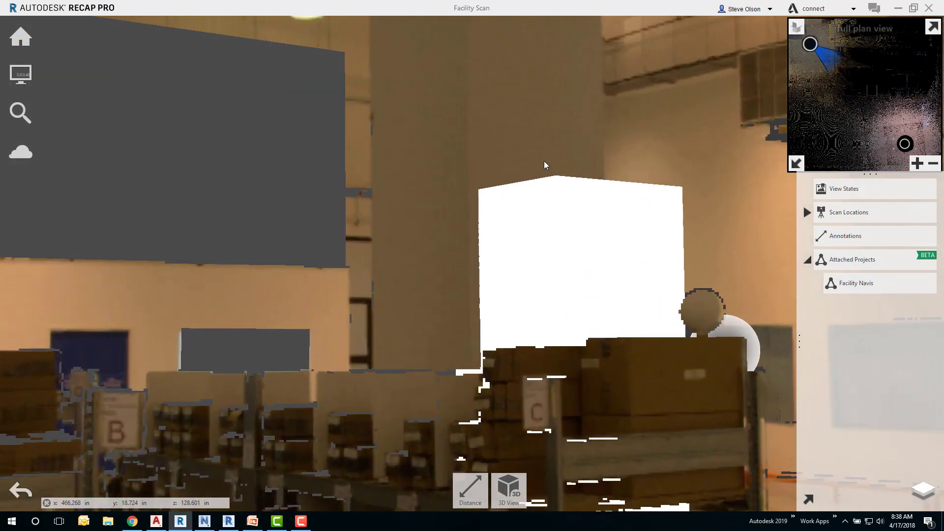
scroll(545, 161, "up", 2)
middle_click_drag(546, 147, 540, 149)
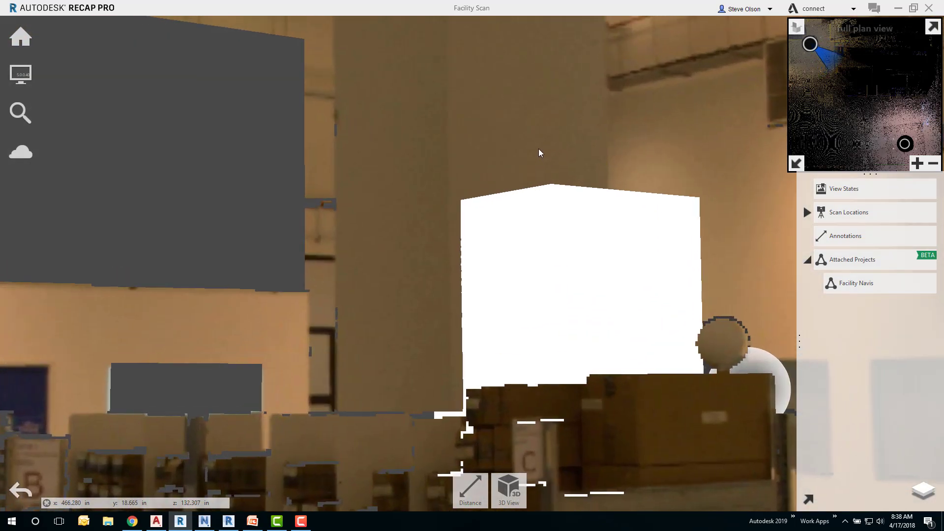
left_click(472, 486)
mouse_move(473, 487)
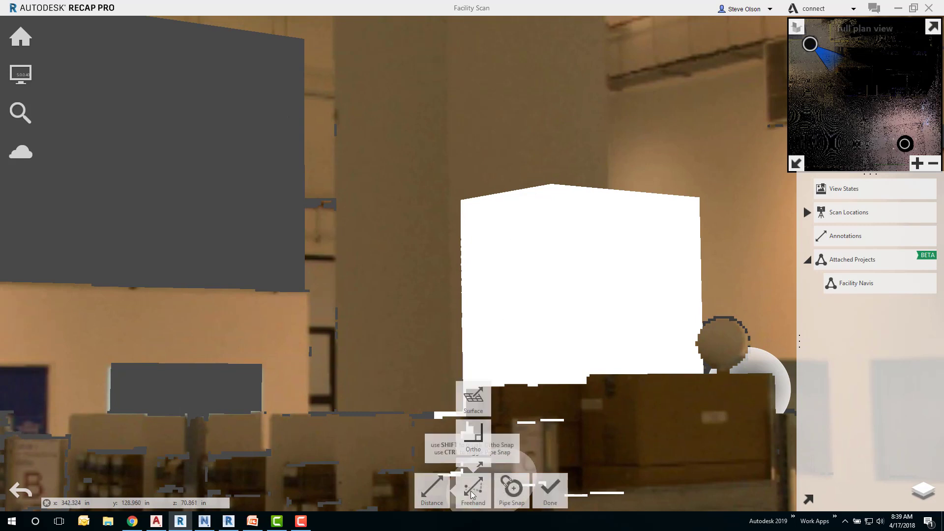
mouse_move(473, 415)
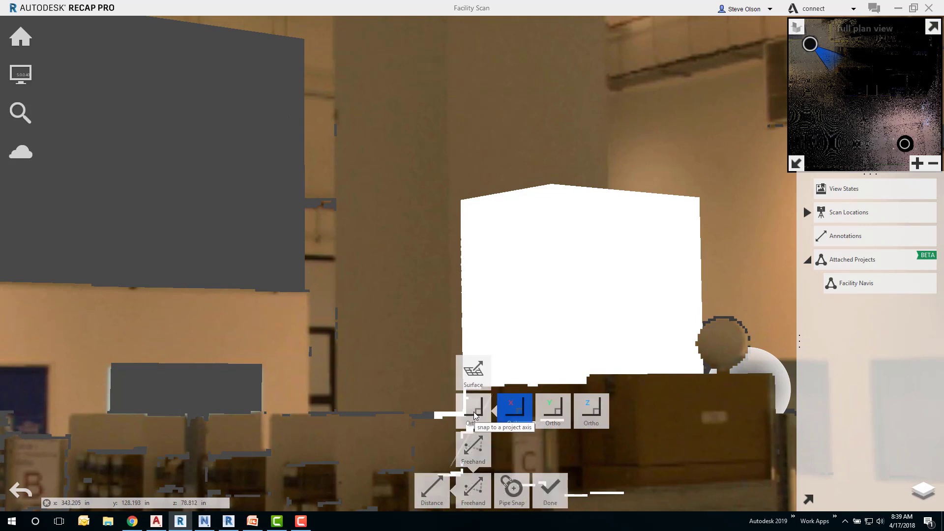
left_click(553, 411)
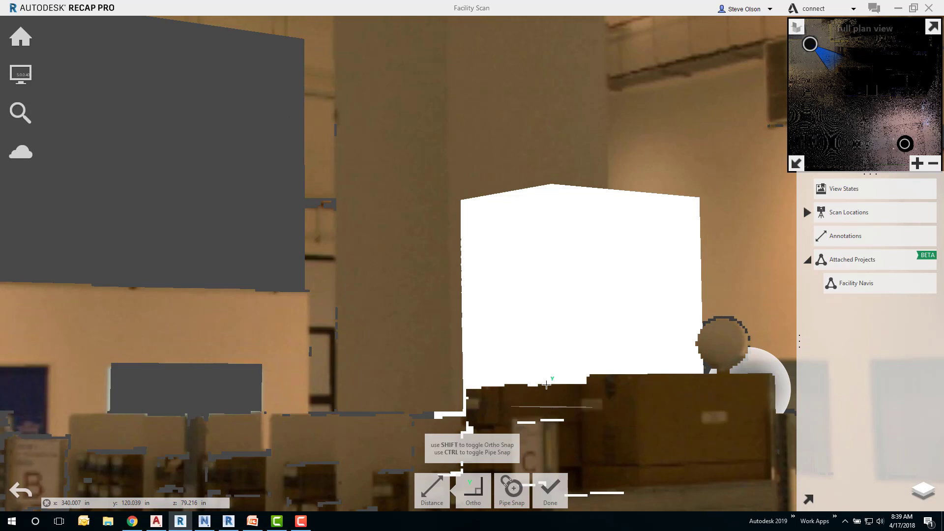
left_click(482, 178)
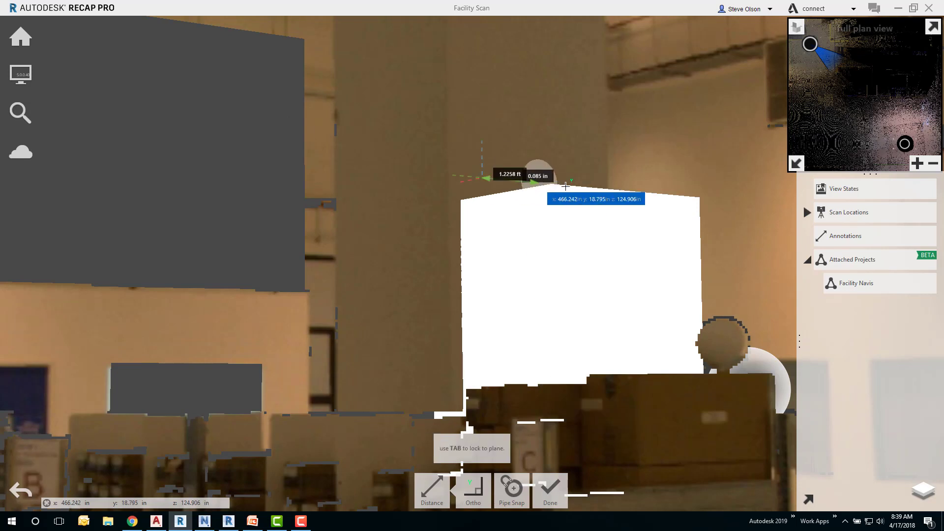
left_click(570, 198)
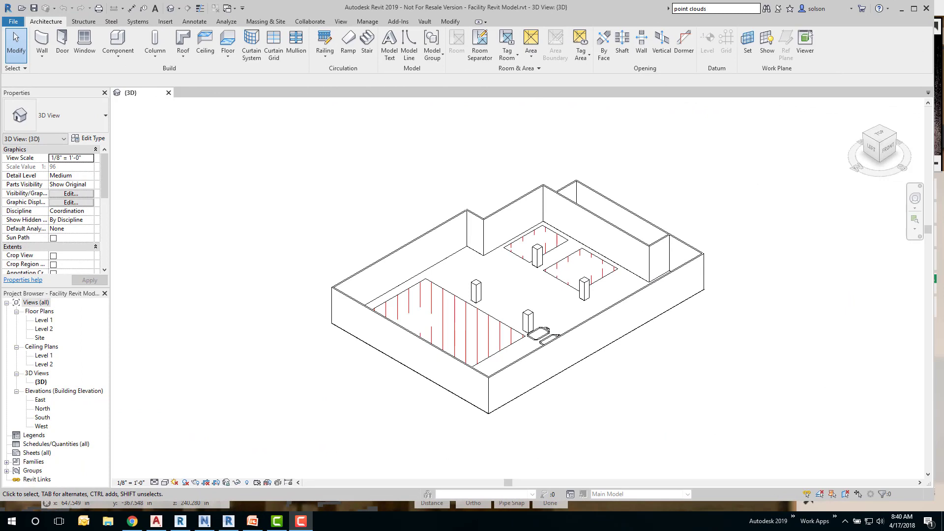
Step: Switch to the Revit facility model and, viewed from the top, move the column below the lower Storage area 2' horizontally east
scroll(604, 316, "down", 2)
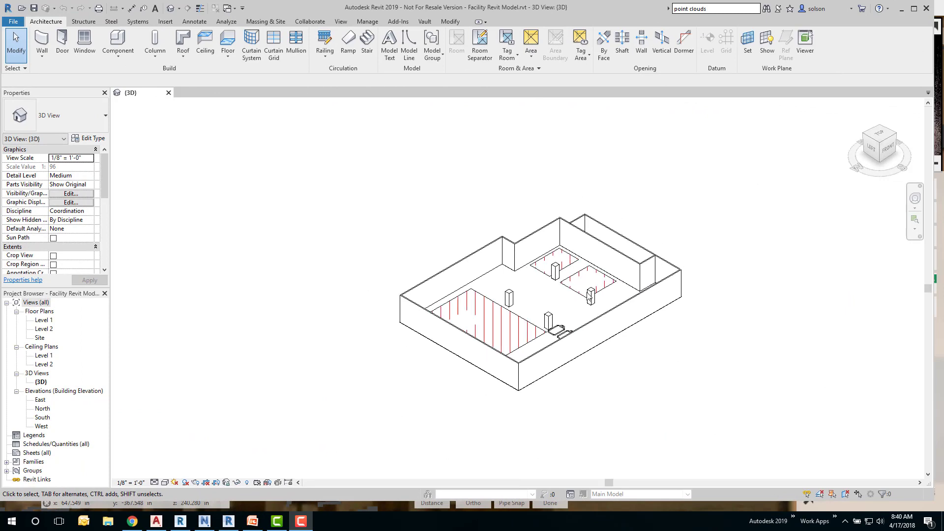
scroll(590, 298, "up", 5)
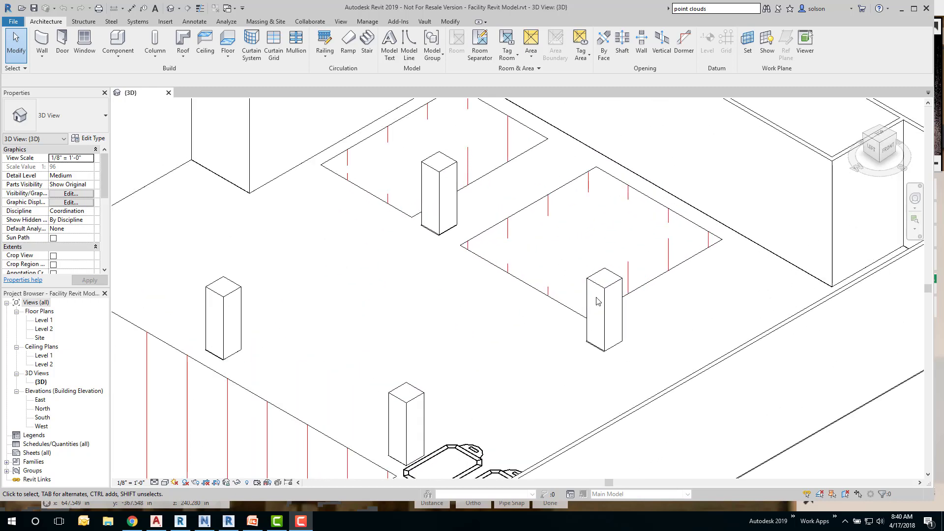
left_click(880, 136)
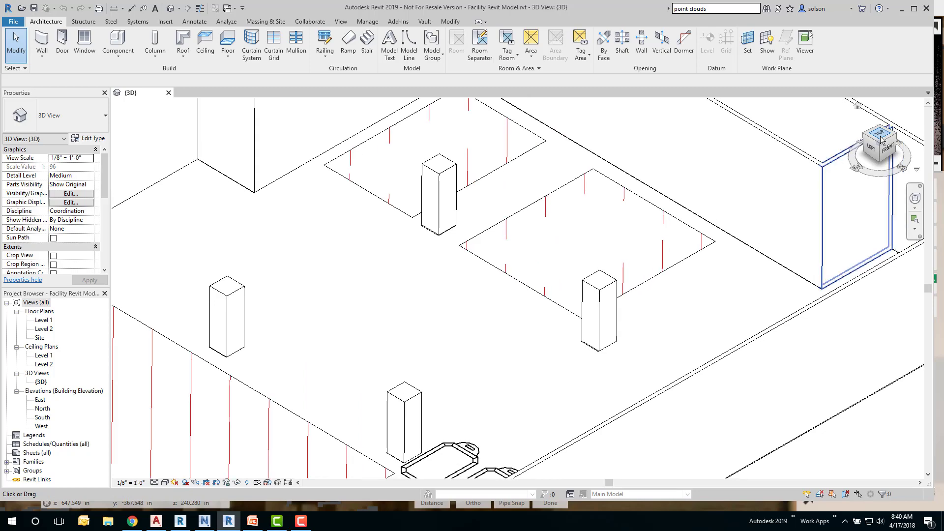
scroll(610, 329, "up", 8)
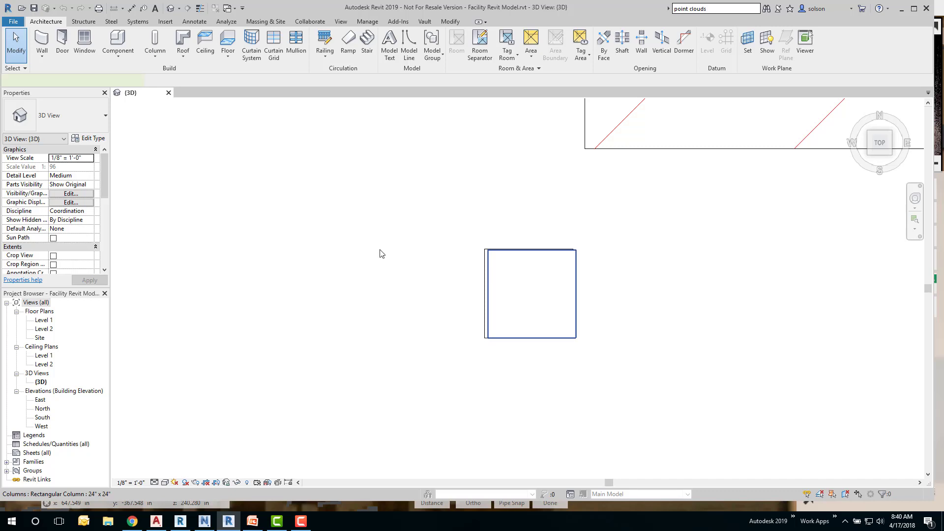
left_click(366, 164)
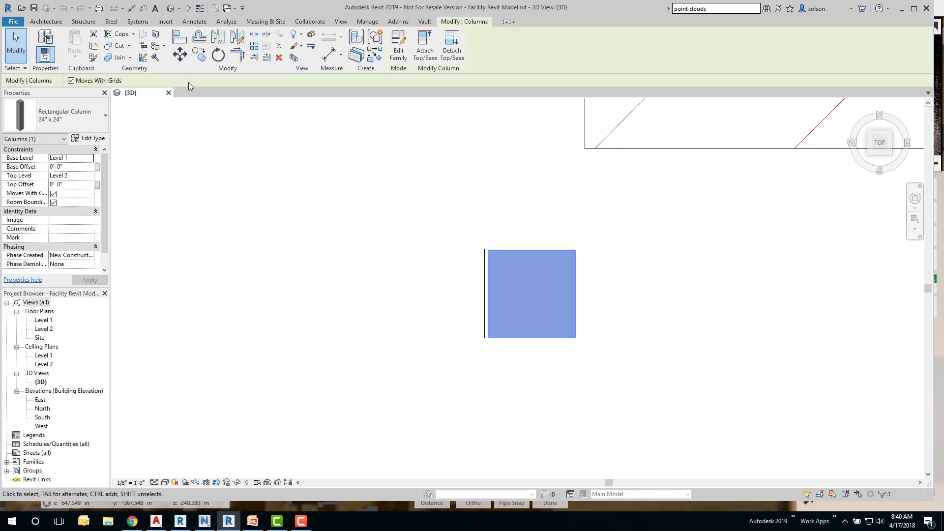
left_click(180, 54)
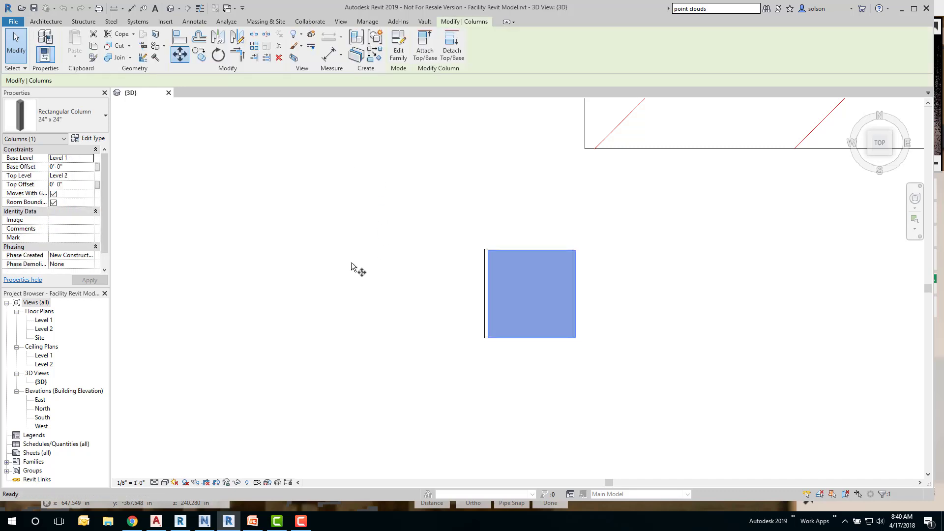
left_click(575, 344)
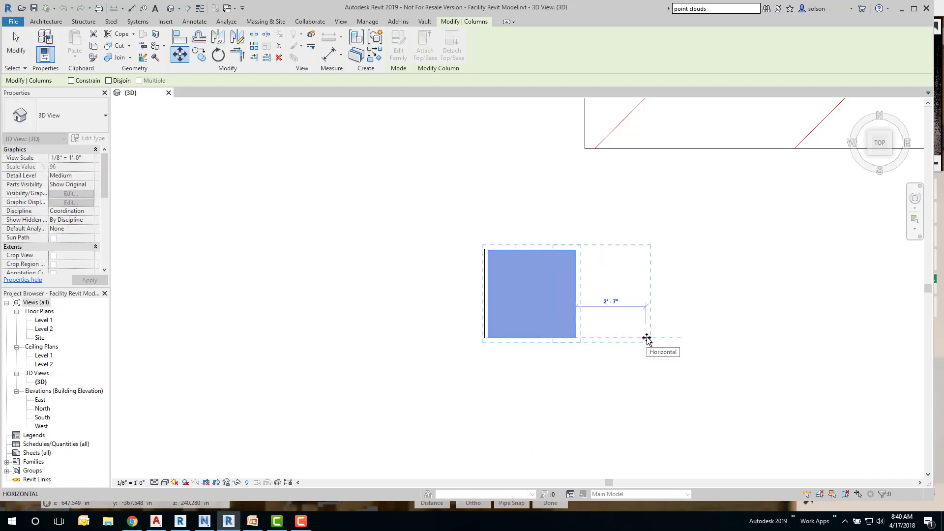
type("2'")
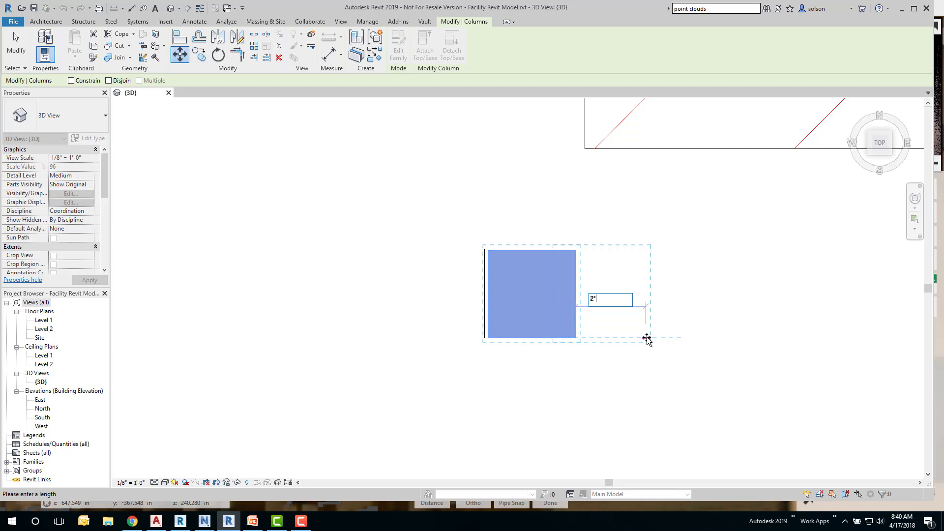
key("Return")
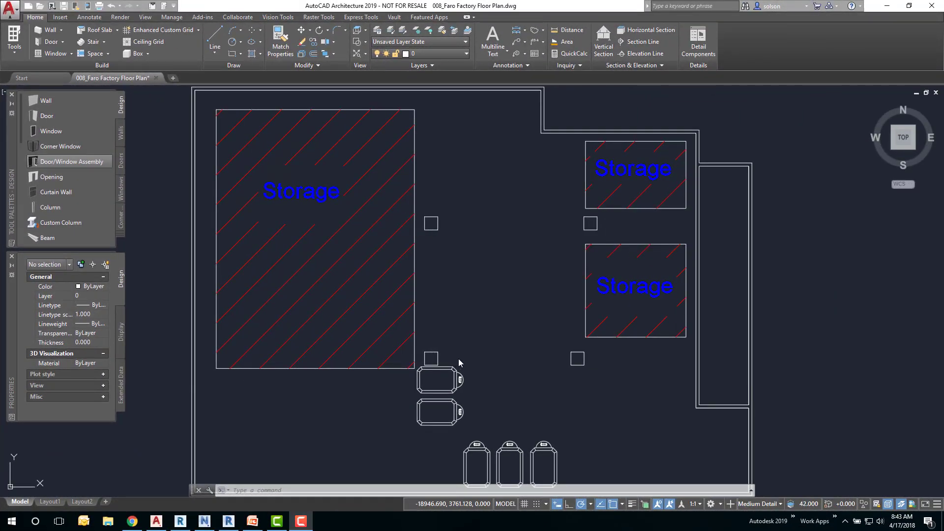
Step: Switch to 008_Faro Factory Floor Plan.dwg in AutoCAD Architecture and move the column square below the lower Storage area 609.6 horizontally east
scroll(577, 365, "up", 10)
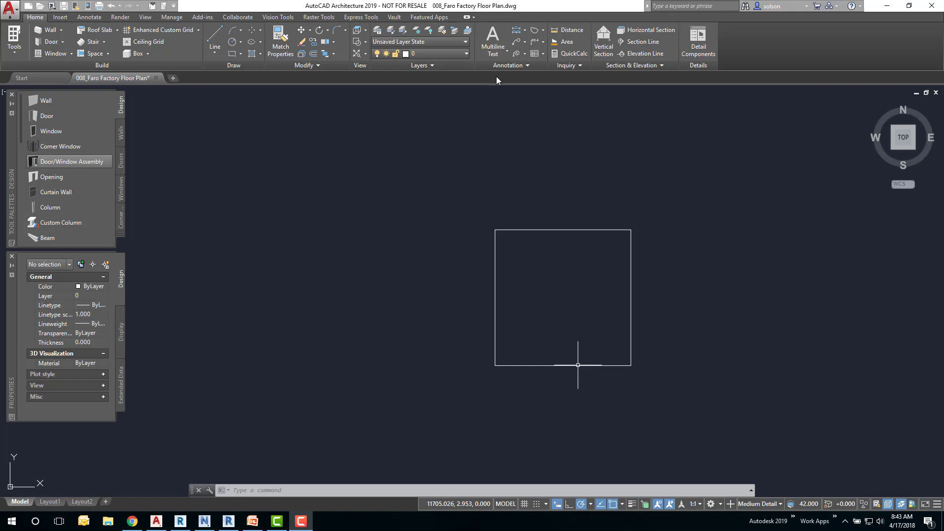
type("move")
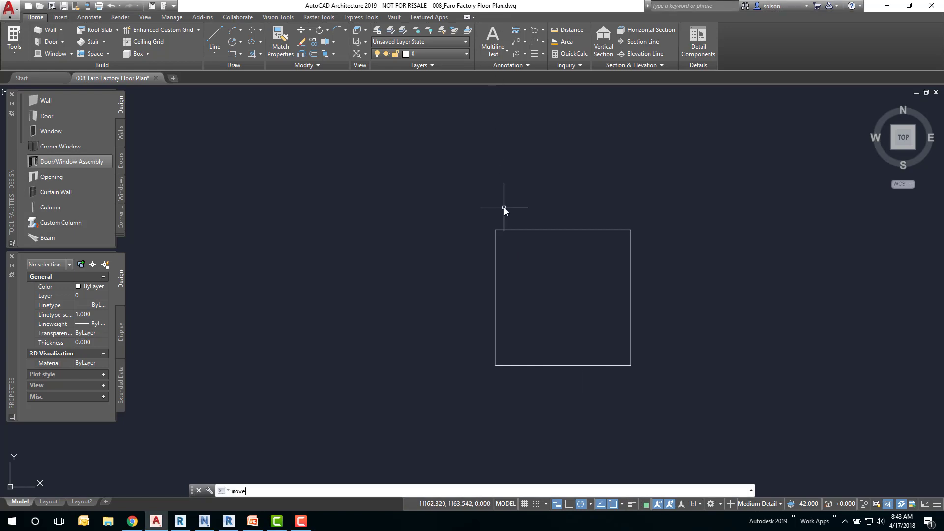
key("Return")
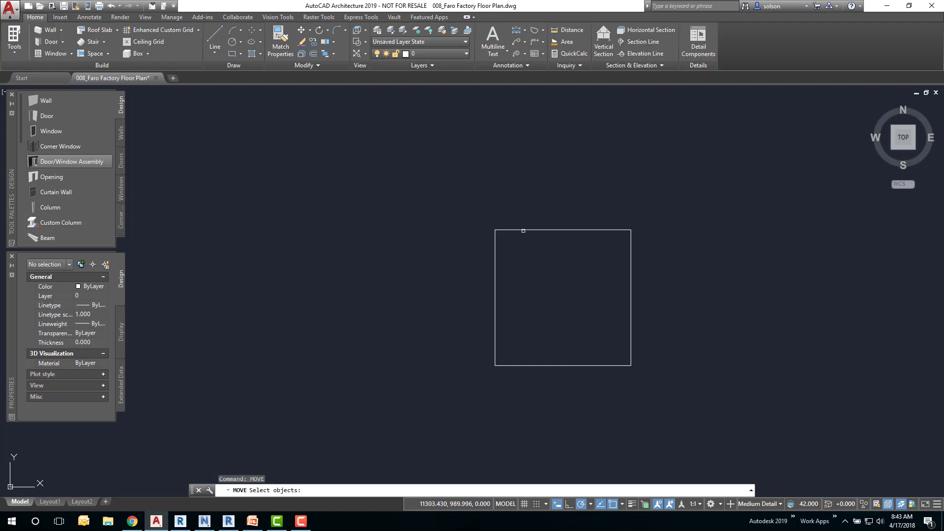
left_click(523, 231)
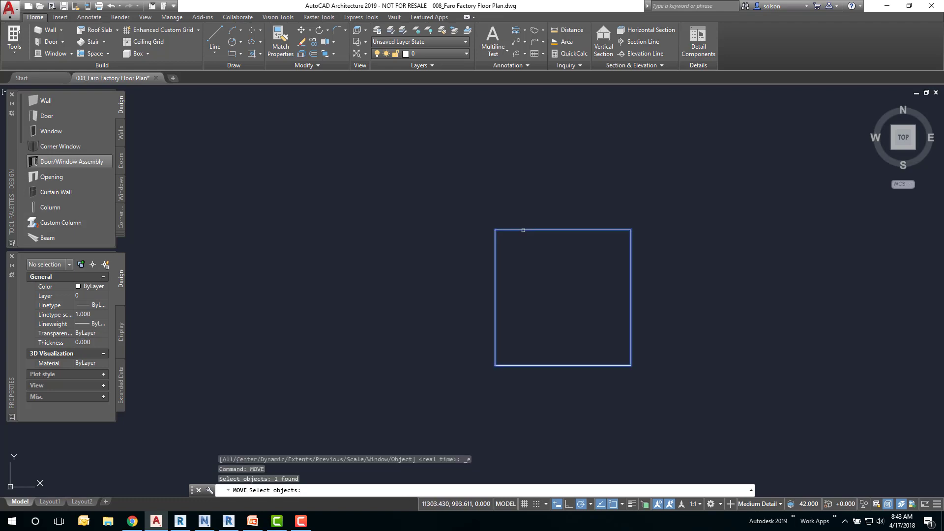
key("Return")
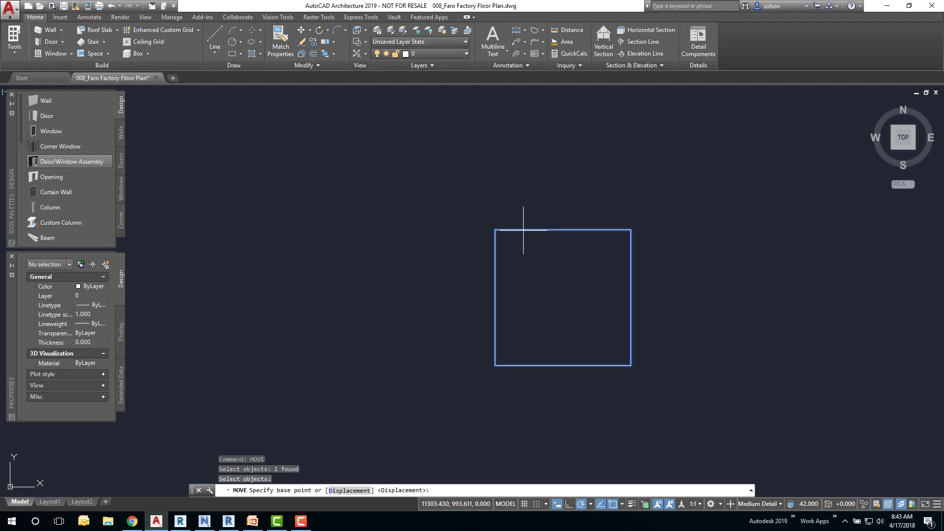
left_click(631, 230)
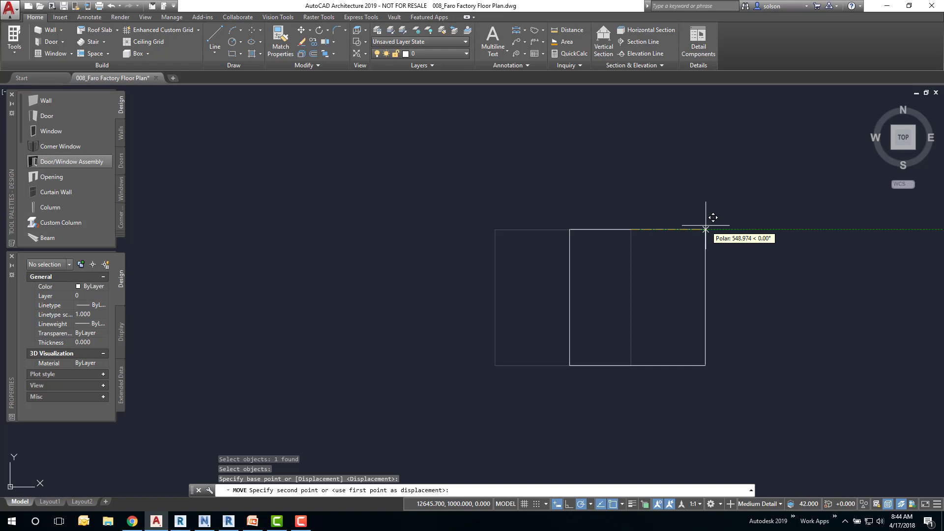
type("609.6")
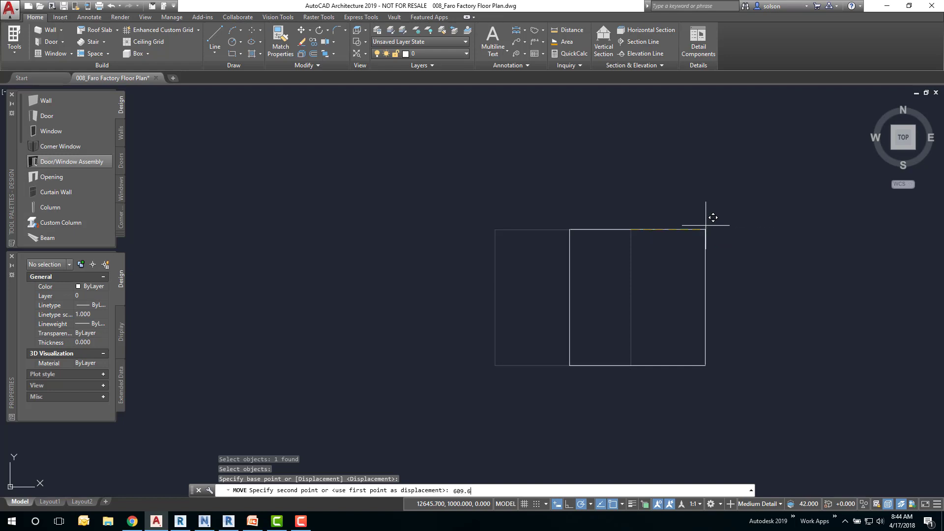
key("Return")
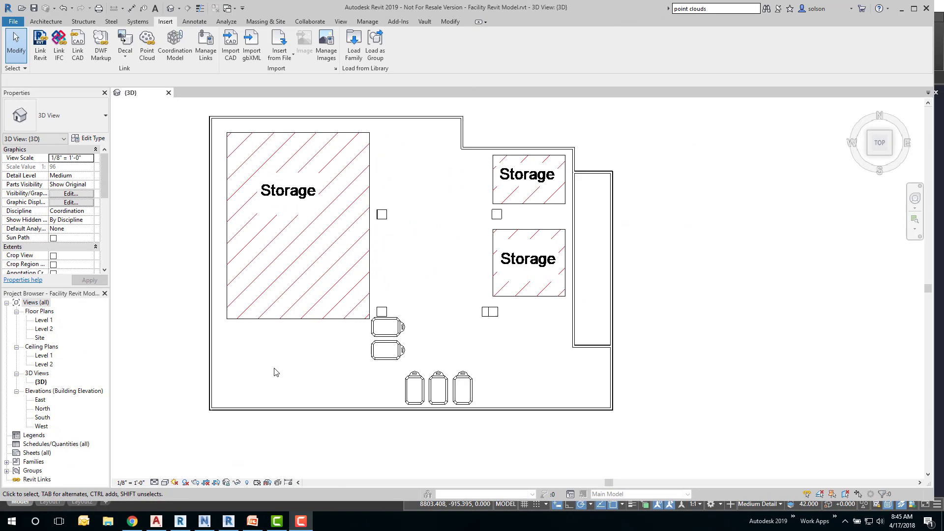
Step: Switch back to the Revit facility model and reload the linked CAD file 008_Faro Factory Floor Plan.dwg
left_click(206, 46)
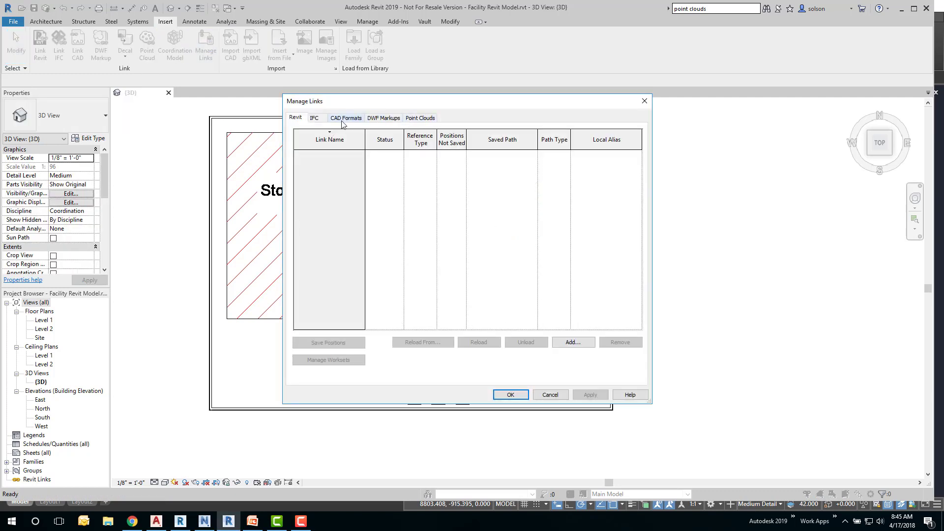
left_click(343, 119)
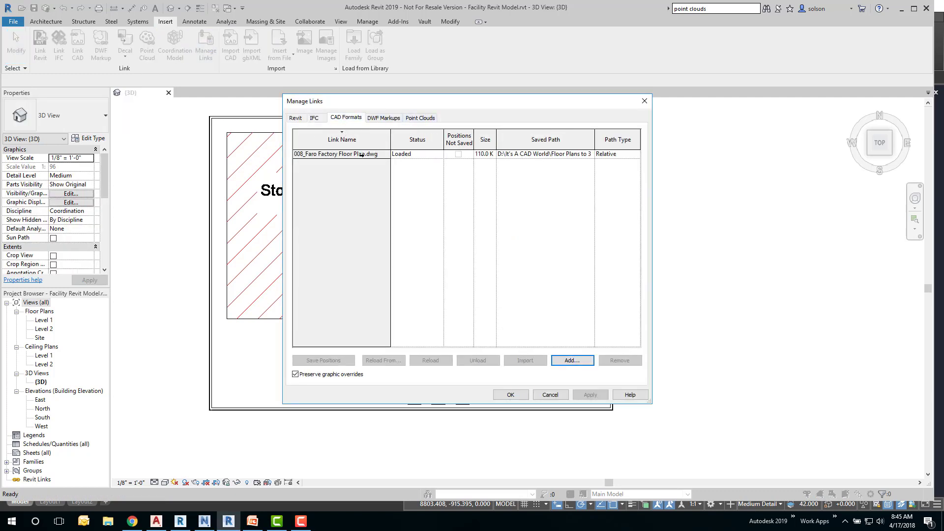
left_click(362, 155)
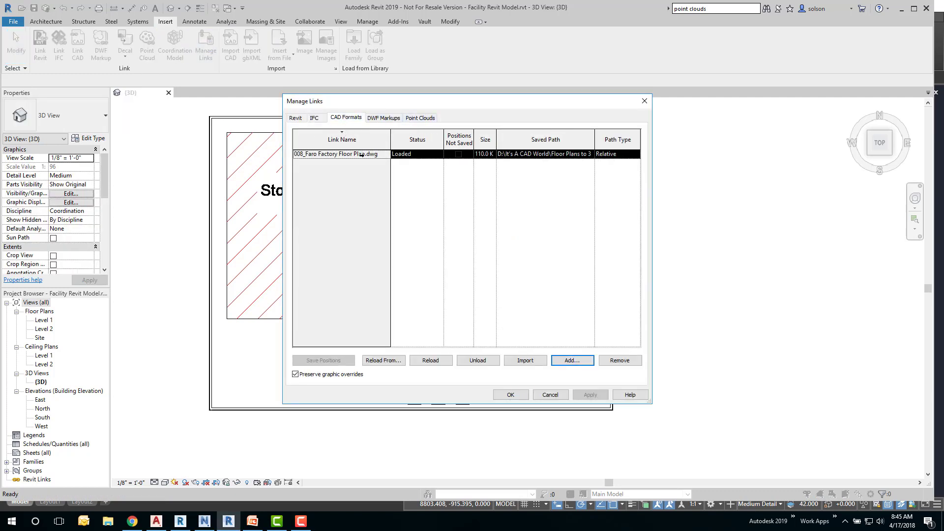
left_click(429, 361)
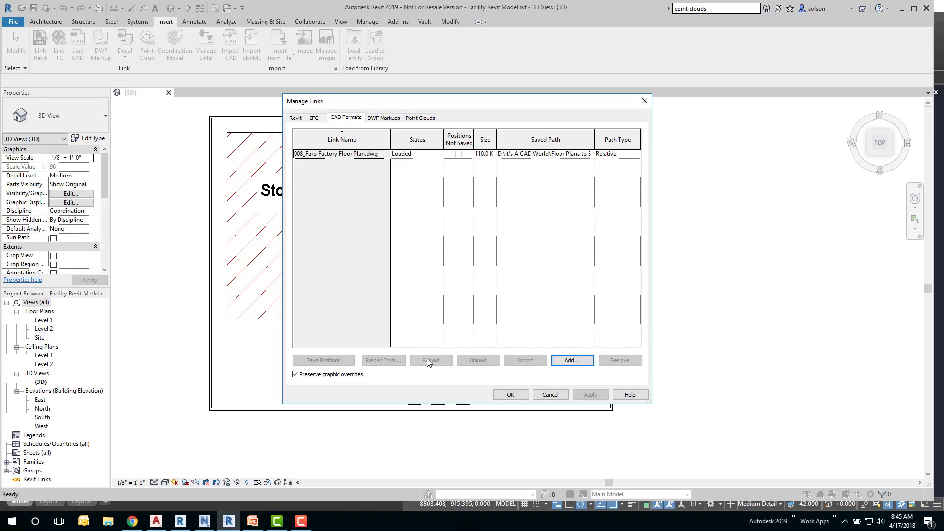
left_click(512, 394)
Step: Examine the moved column against the linked floor plan from above, and inspect the whole model in an isometric view
scroll(493, 317, "up", 10)
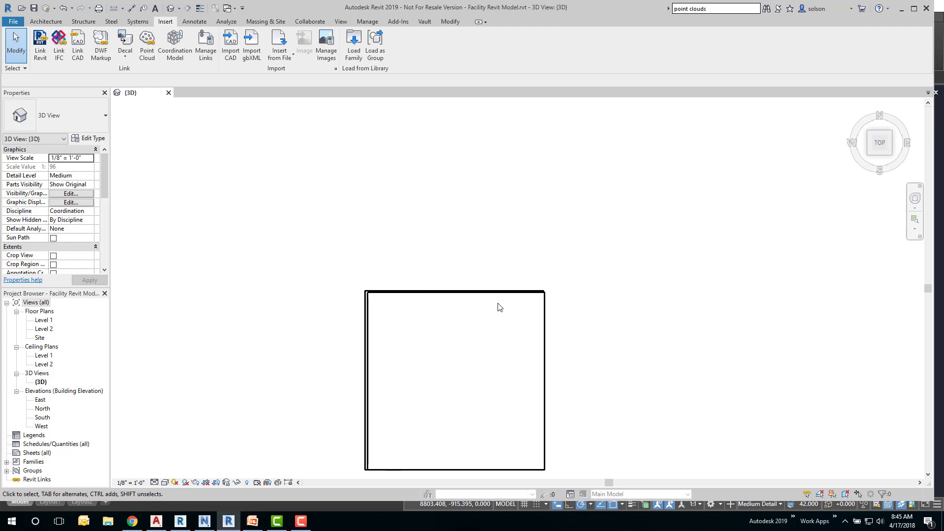
scroll(500, 307, "down", 8)
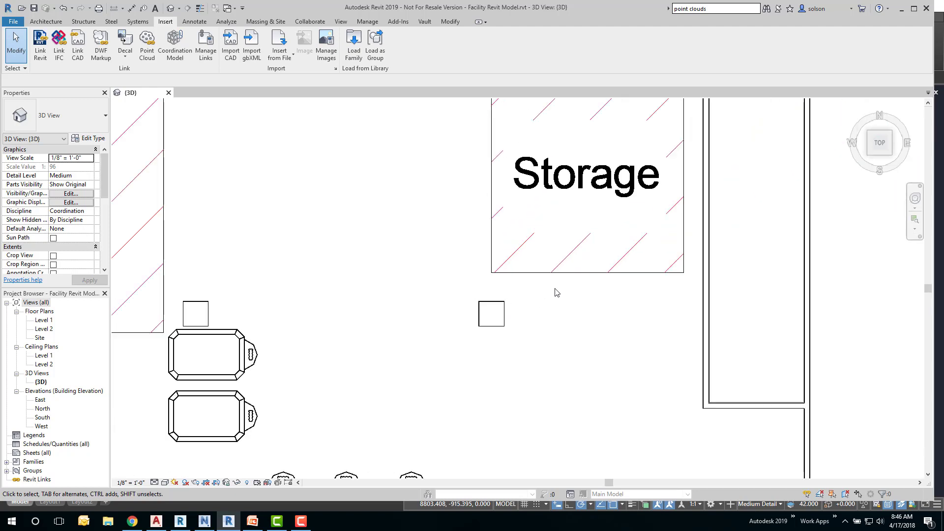
middle_click_drag(556, 292, 517, 311)
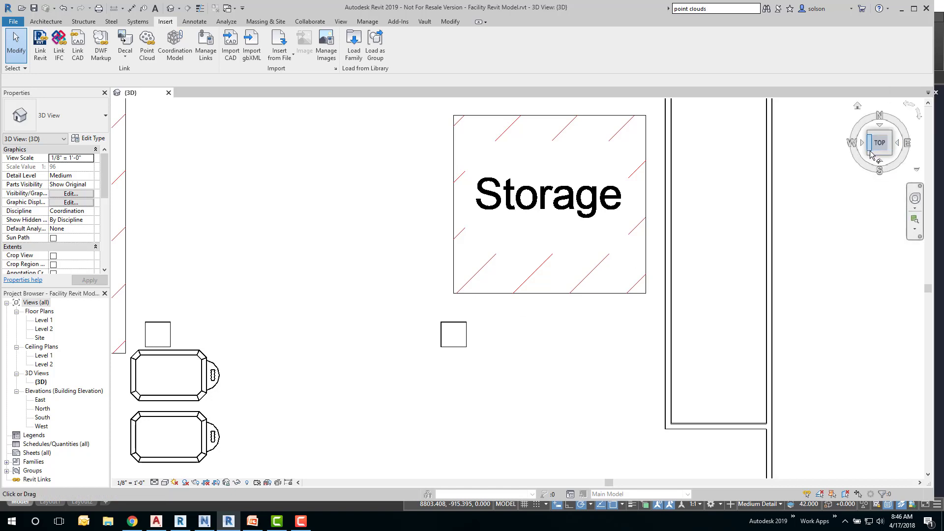
left_click_drag(875, 155, 885, 151)
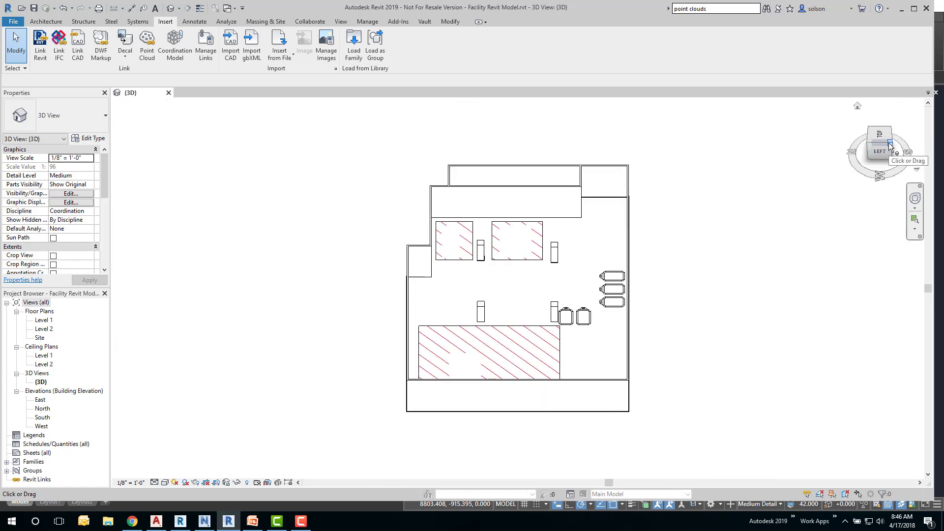
left_click(888, 147)
scroll(666, 251, "down", 2)
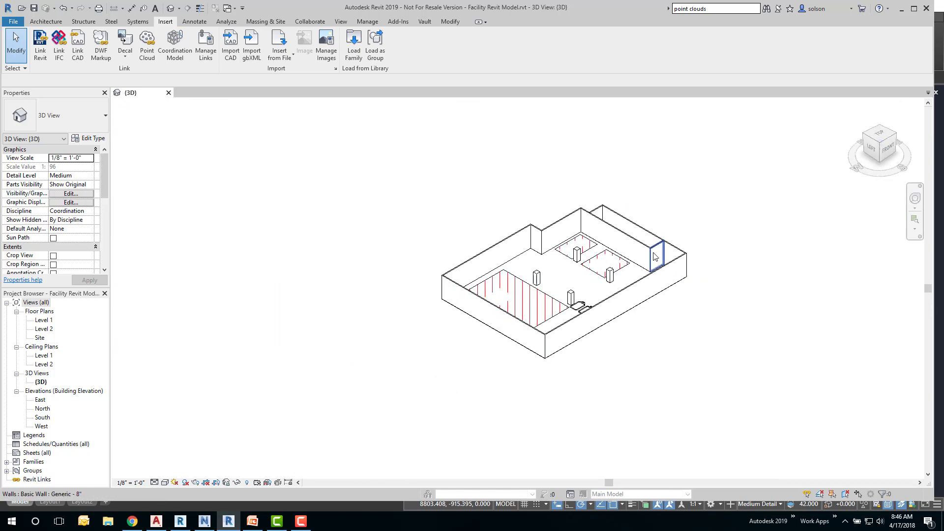
scroll(659, 254, "up", 6)
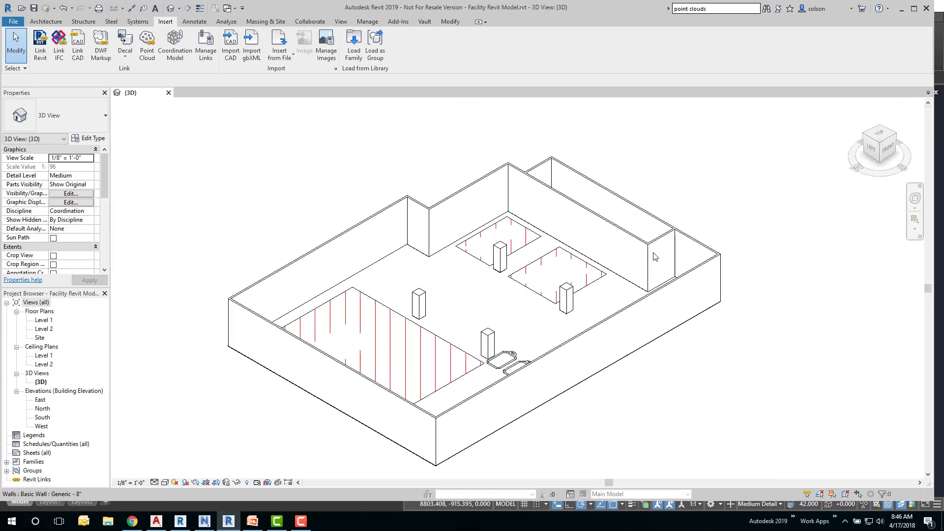
Step: Place a Single-Flush 36" x 84" door about 16' from the near end of the long interior wall, and save the model
left_click(48, 22)
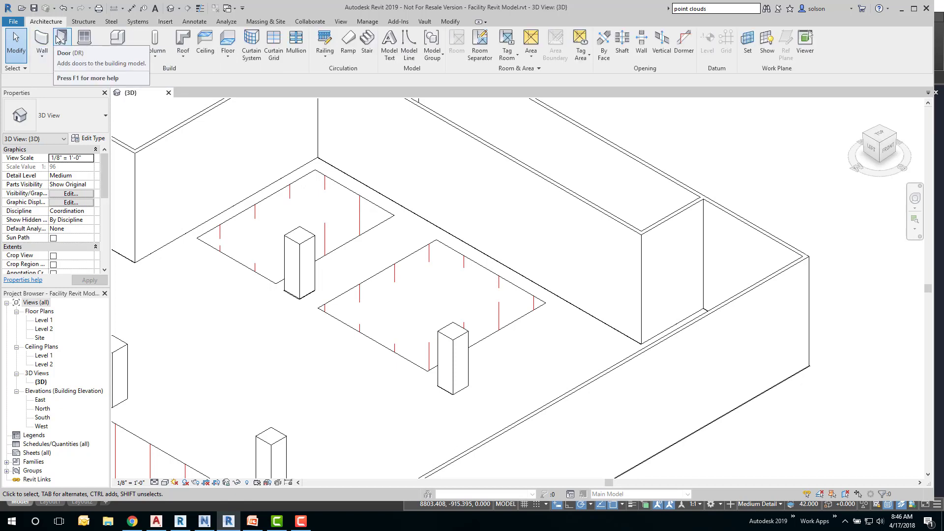
left_click(62, 40)
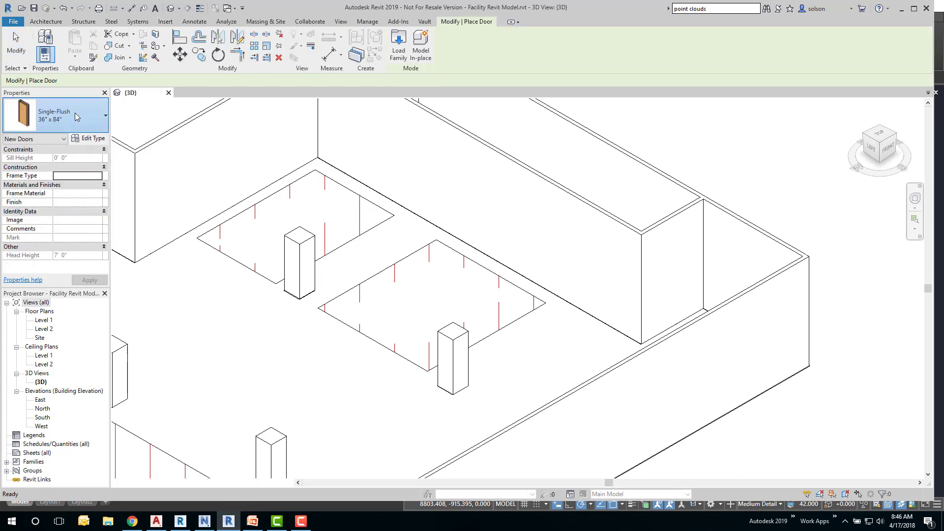
left_click(75, 113)
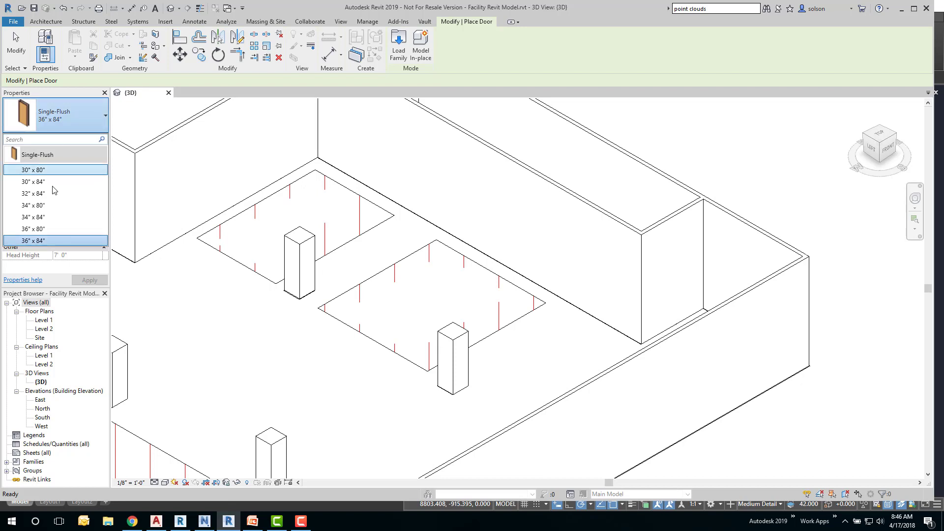
left_click(48, 240)
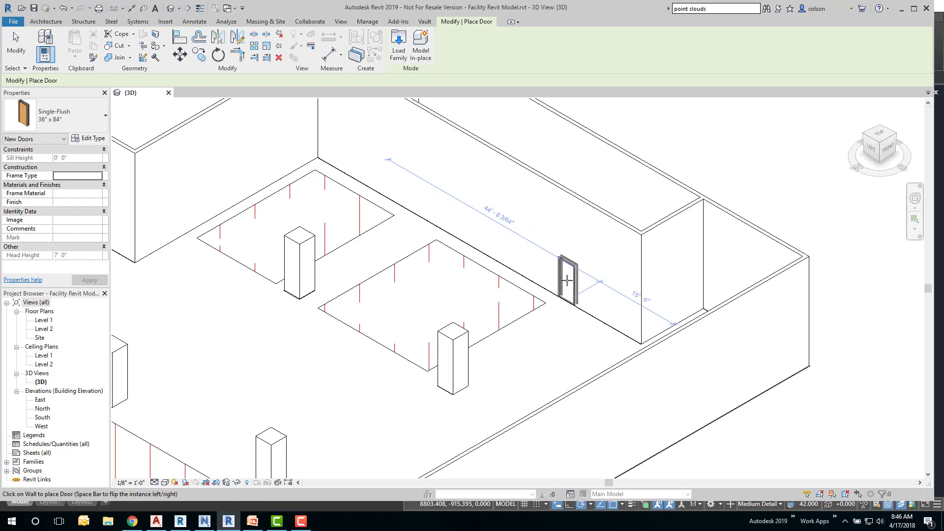
left_click(566, 279)
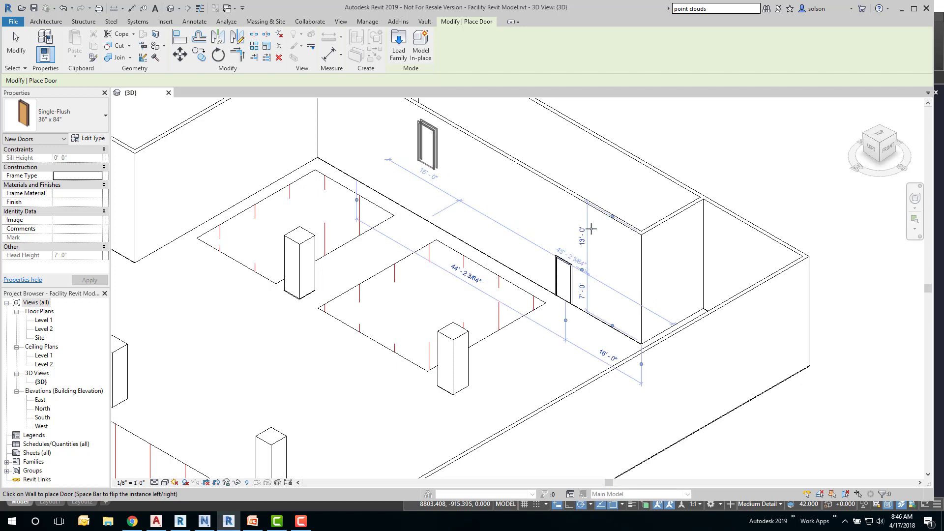
key("Escape")
key("Escape")
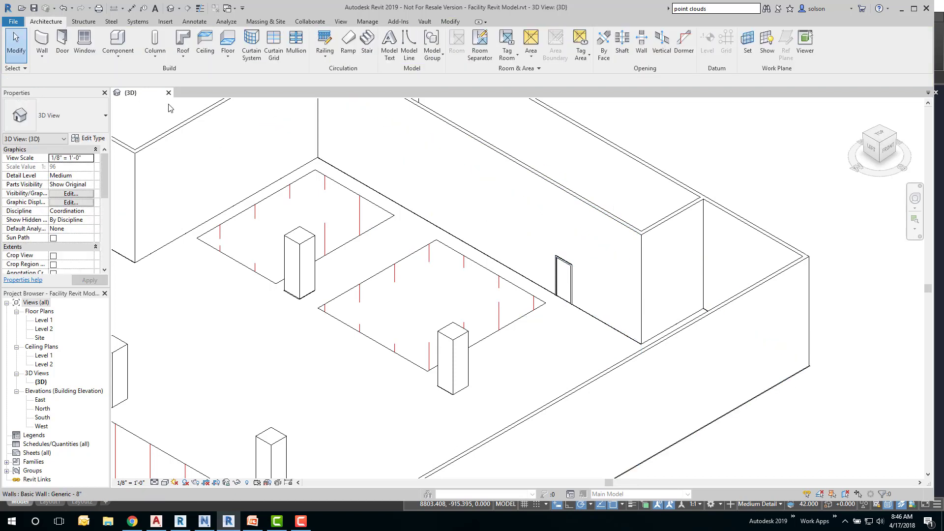
left_click(34, 8)
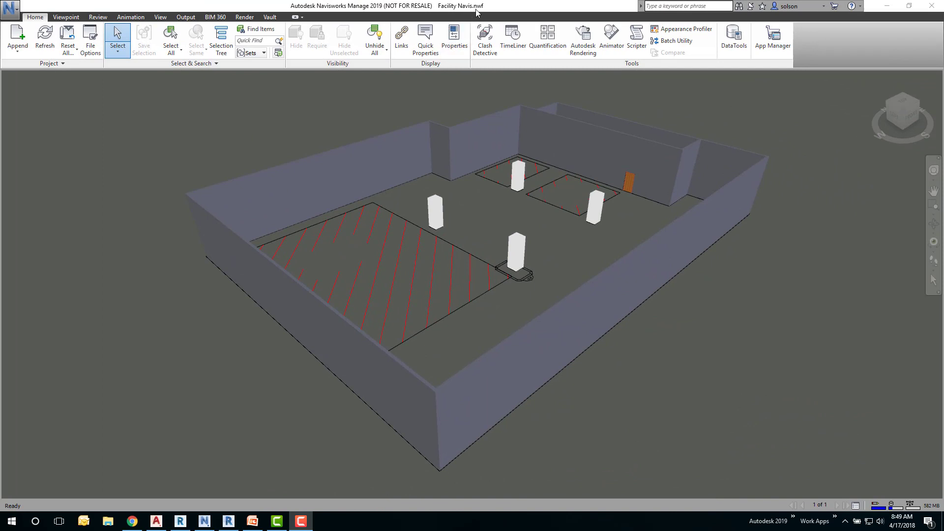
Step: Save the federated model as Facility Navis.nwd in Navisworks 2016-2019 format in the Floor Plans to 3D folder, replacing the existing file
scroll(635, 173, "up", 5)
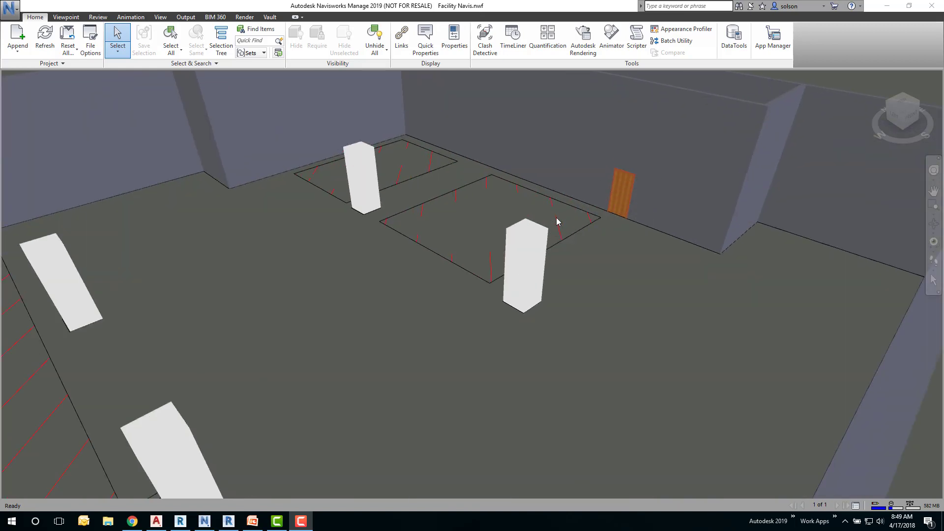
left_click(11, 10)
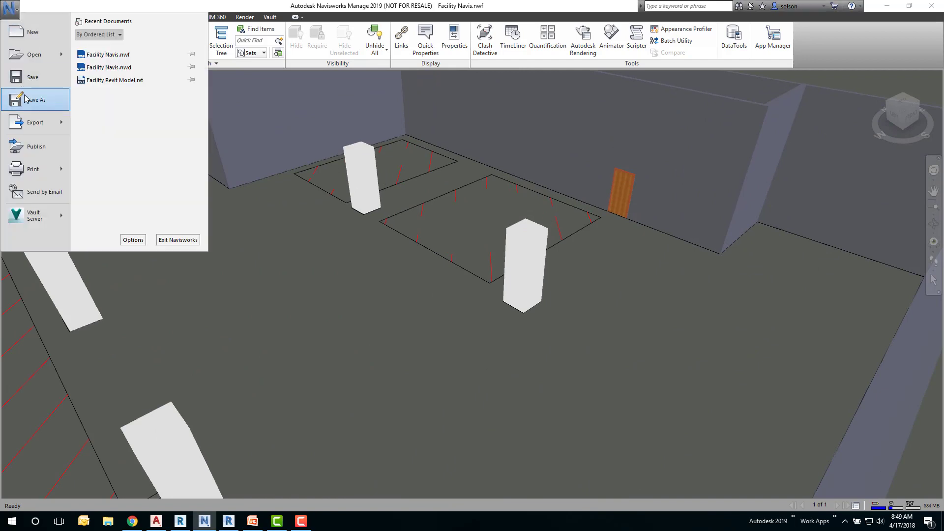
left_click(38, 103)
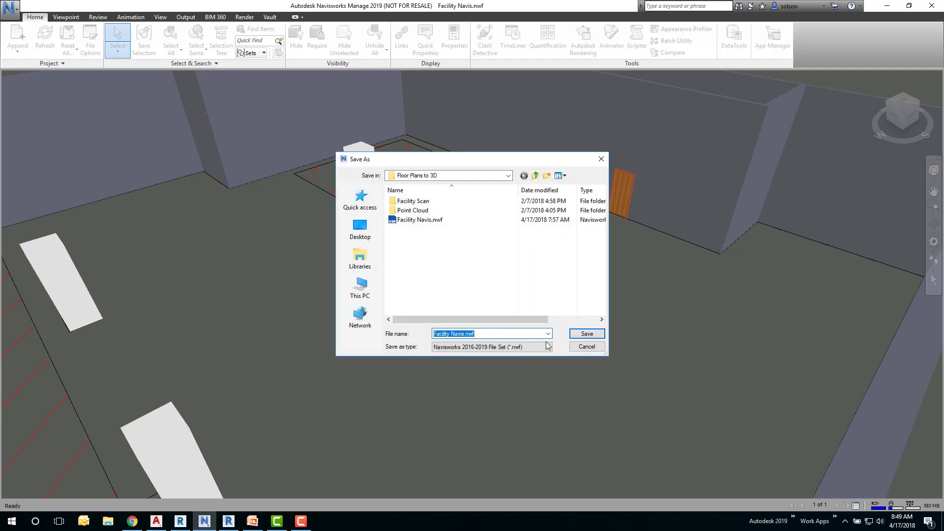
left_click(549, 346)
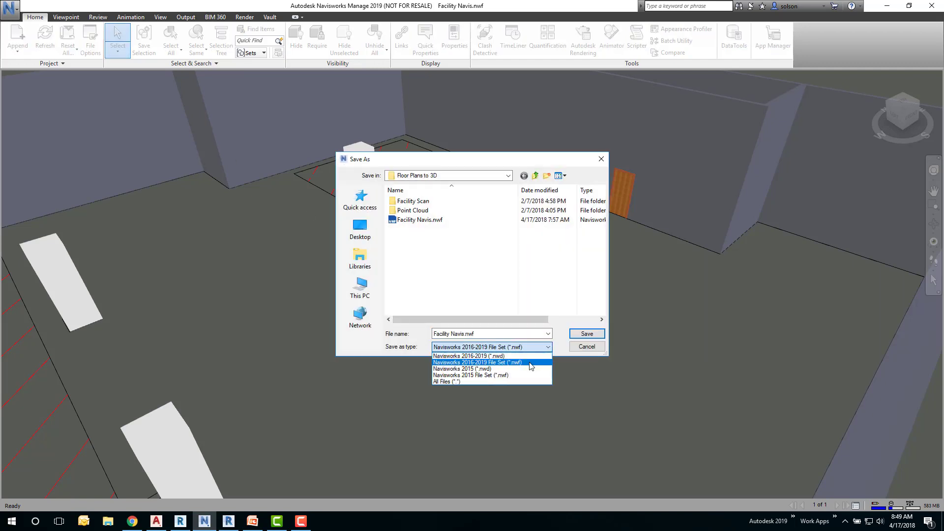
left_click(530, 356)
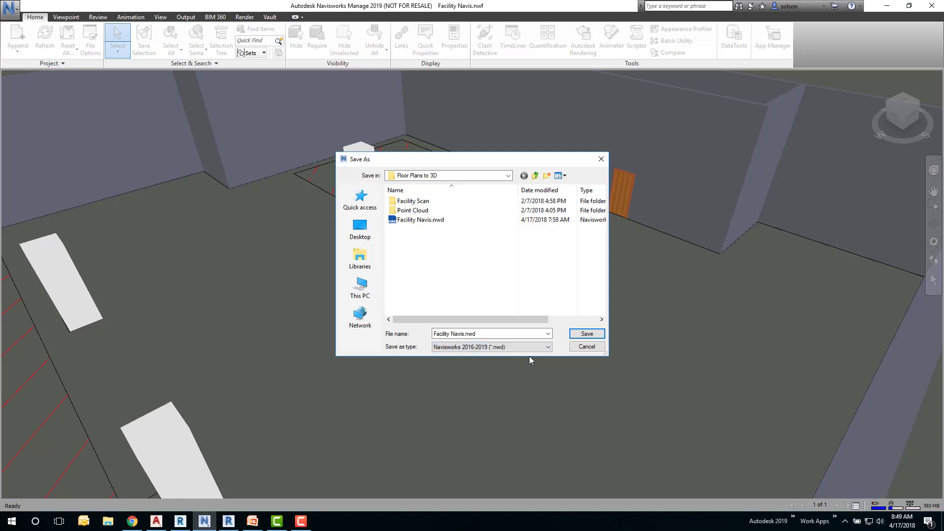
left_click(418, 225)
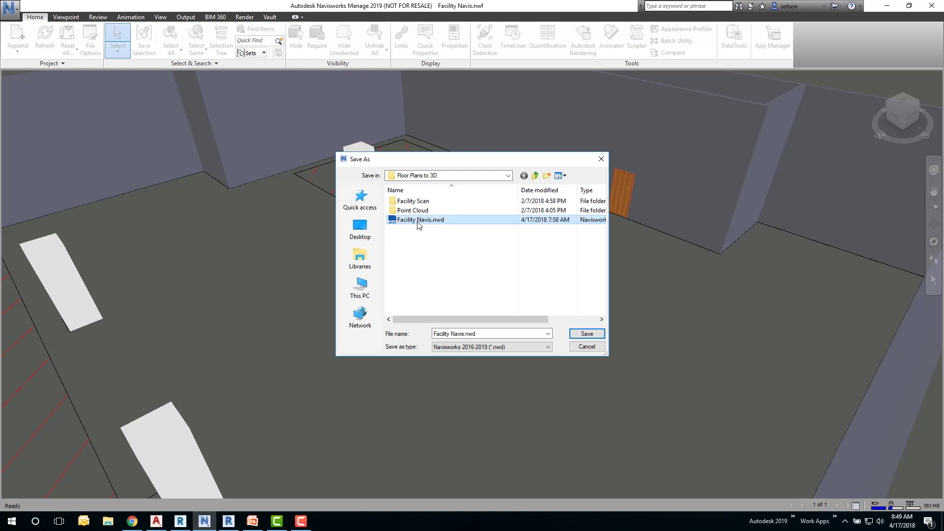
left_click(586, 334)
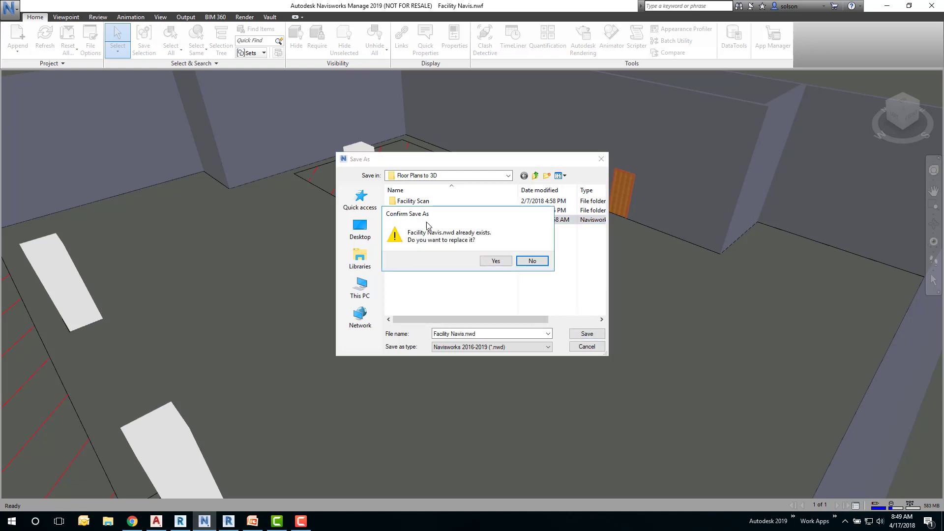
left_click(498, 260)
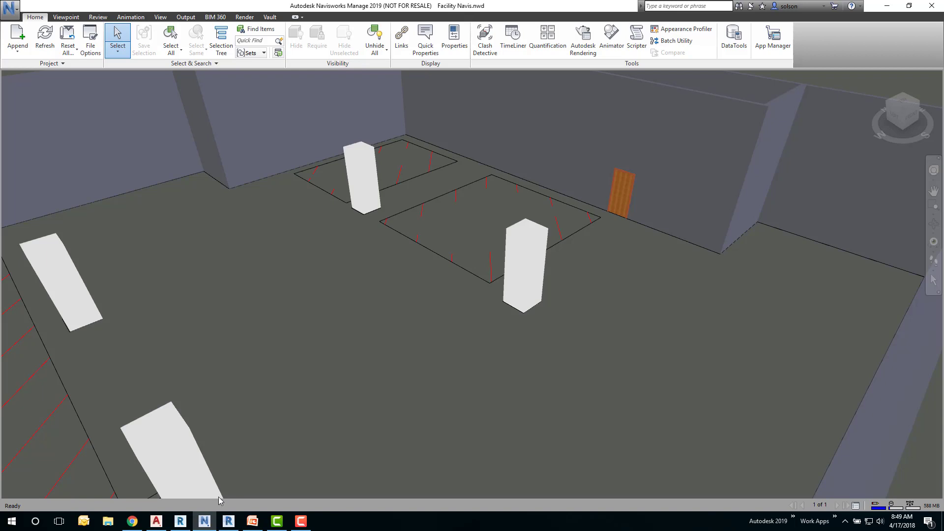
Step: Switch to the Facility Scan project in ReCap Pro, finish the distance measurement, and inspect the column and office wall in the 3D view
left_click(180, 521)
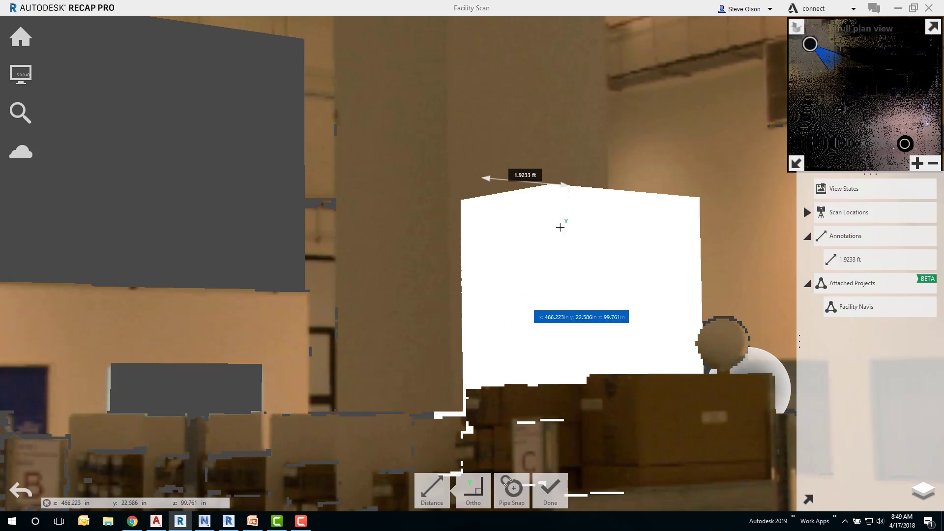
left_click(550, 495)
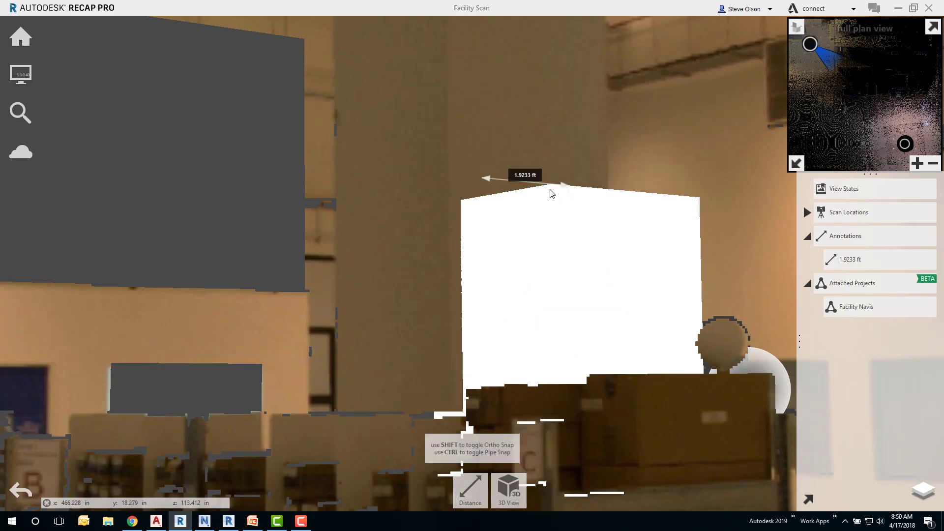
scroll(642, 128, "down", 5)
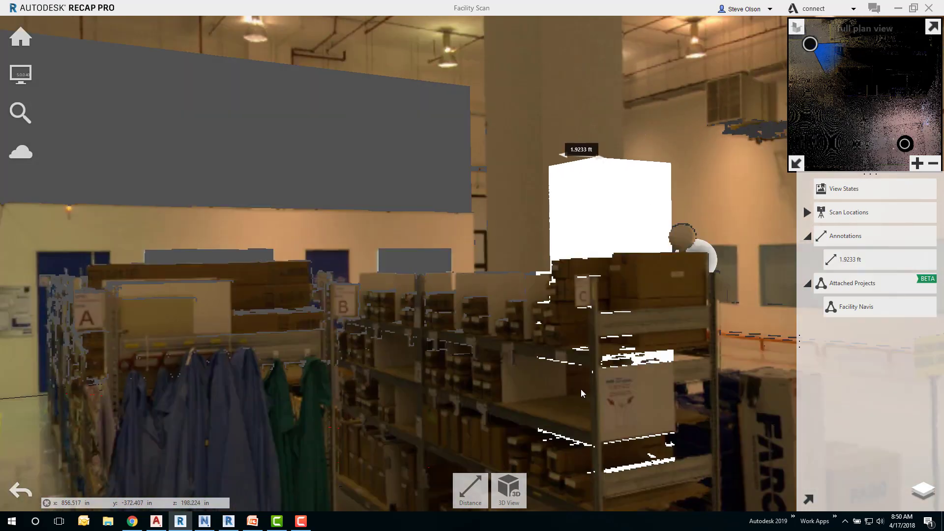
left_click(509, 489)
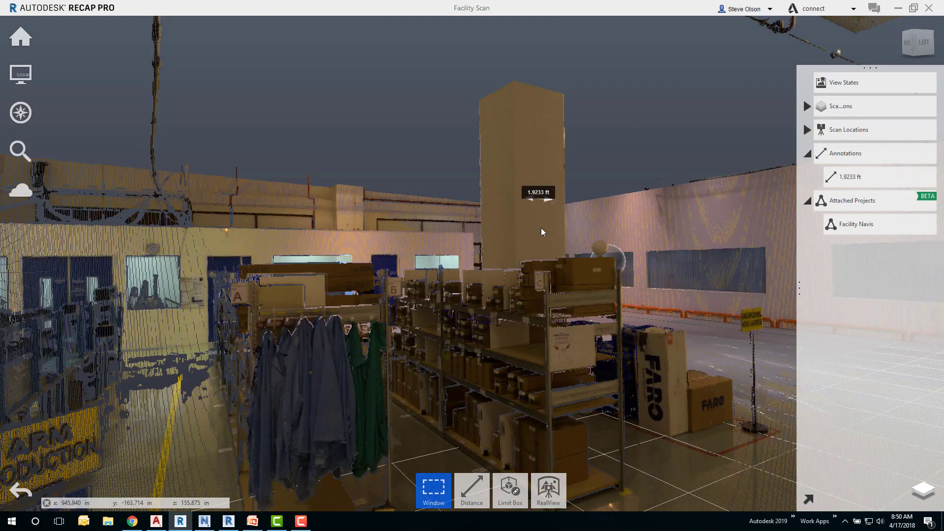
scroll(595, 195, "up", 5)
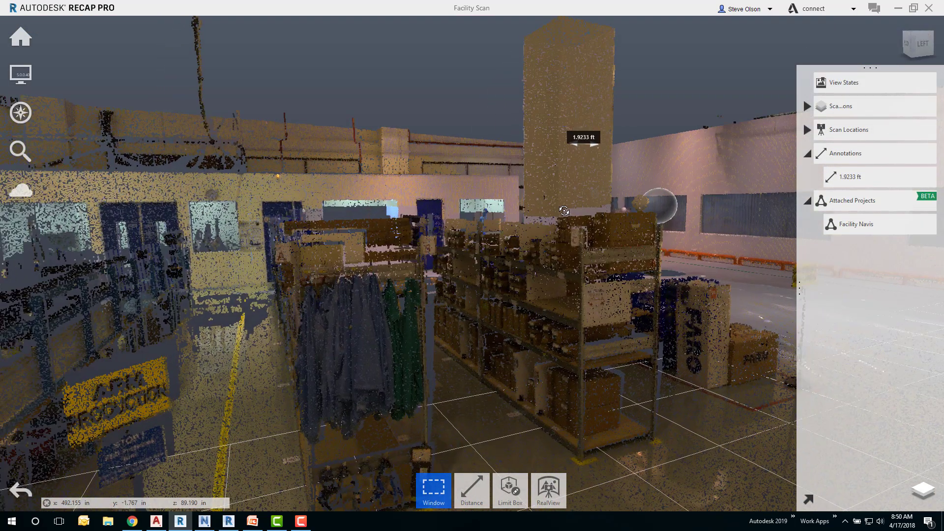
left_click_drag(612, 194, 744, 262)
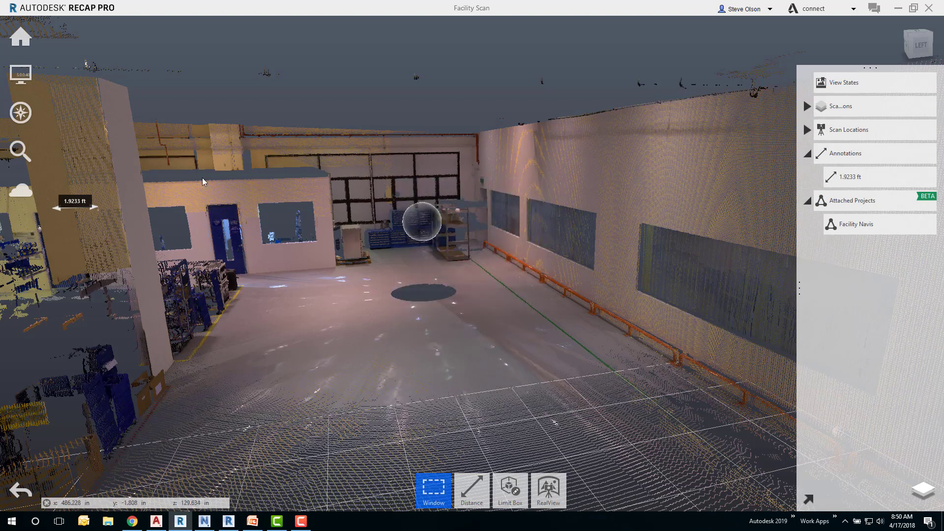
Step: Return to RealView, enter the other scan location, and examine the office wall's doors and the columns against the attached model
left_click(546, 490)
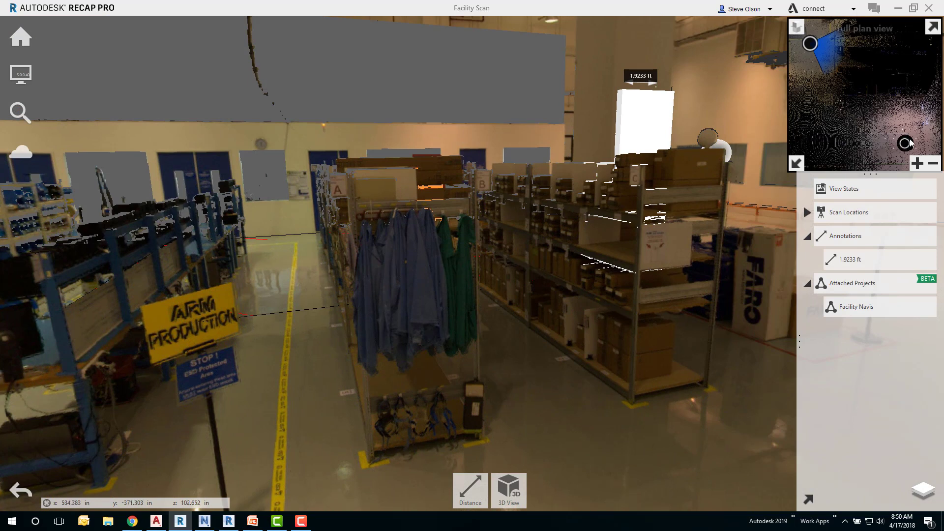
left_click(906, 143)
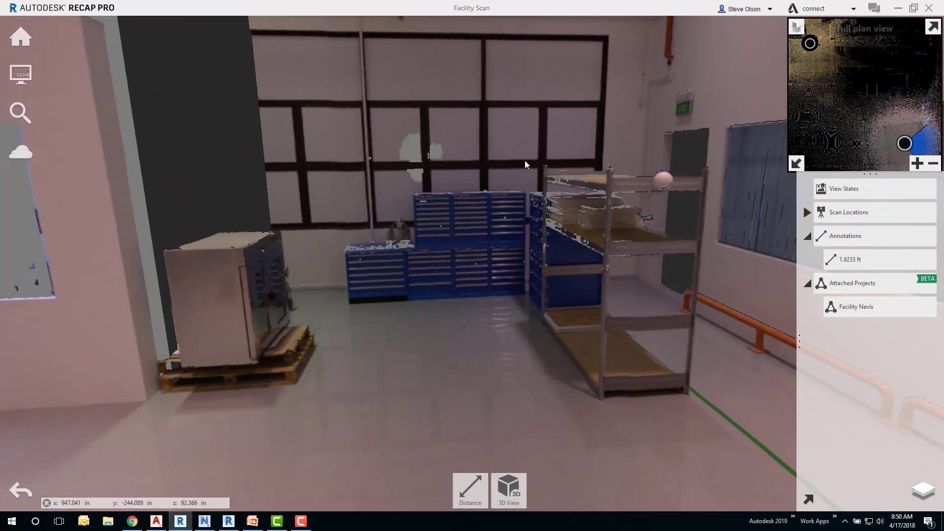
left_click_drag(525, 160, 605, 185)
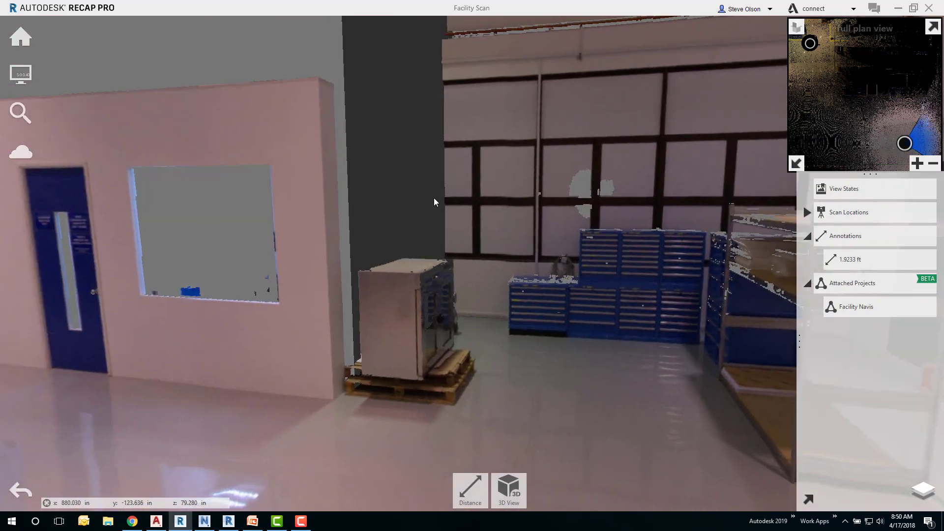
left_click_drag(434, 198, 555, 196)
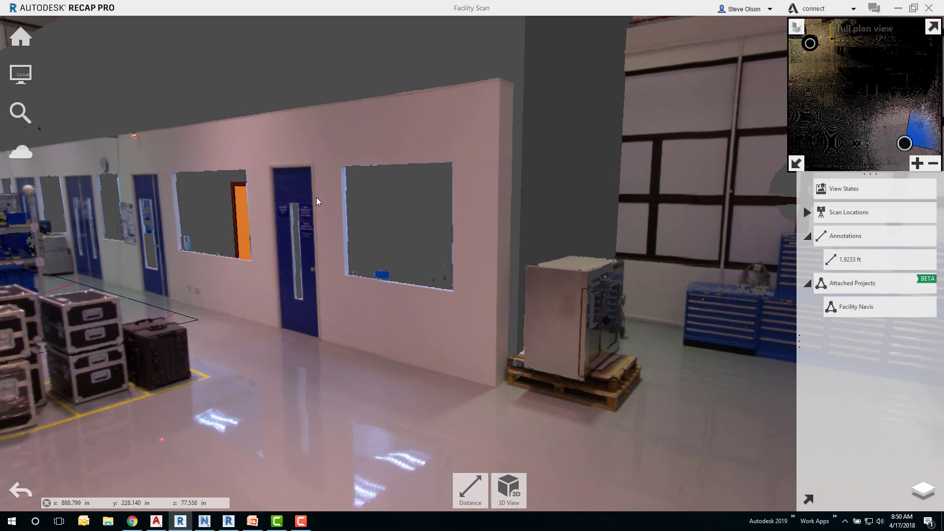
left_click_drag(316, 201, 388, 205)
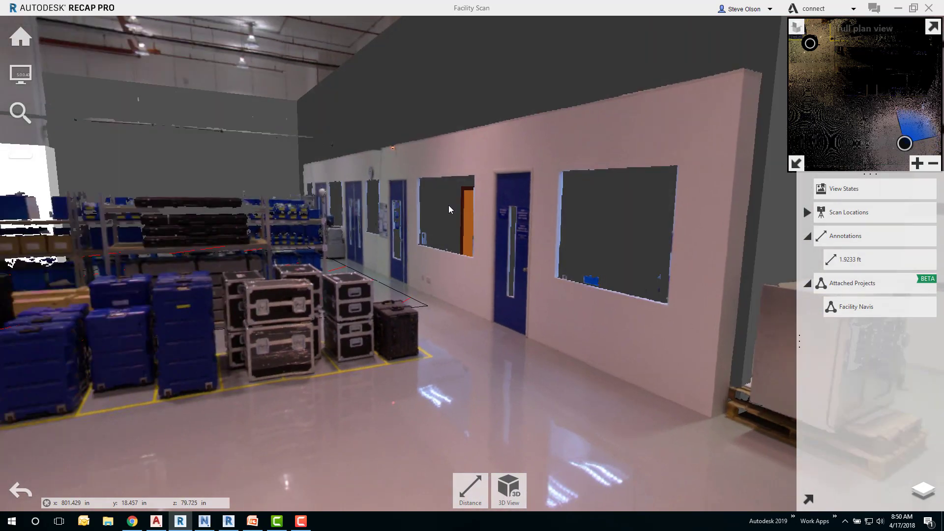
left_click_drag(308, 202, 467, 234)
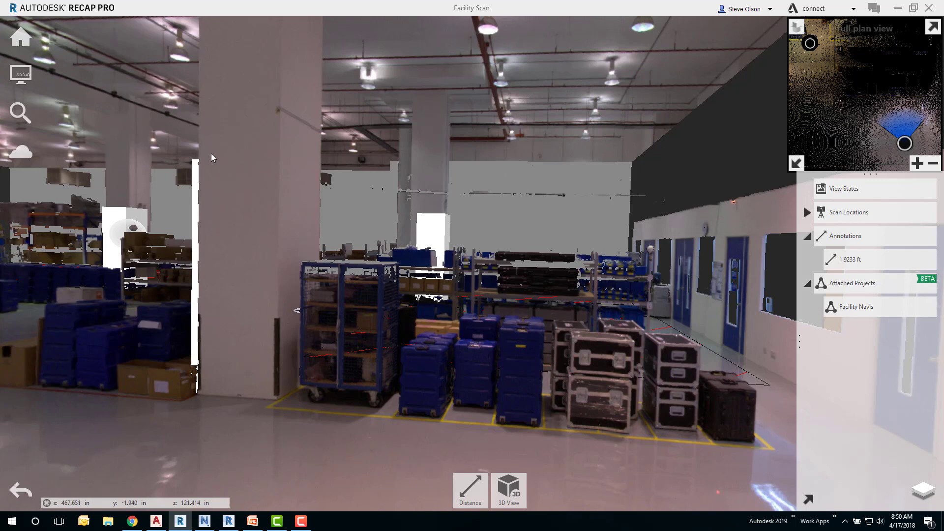
scroll(215, 155, "up", 5)
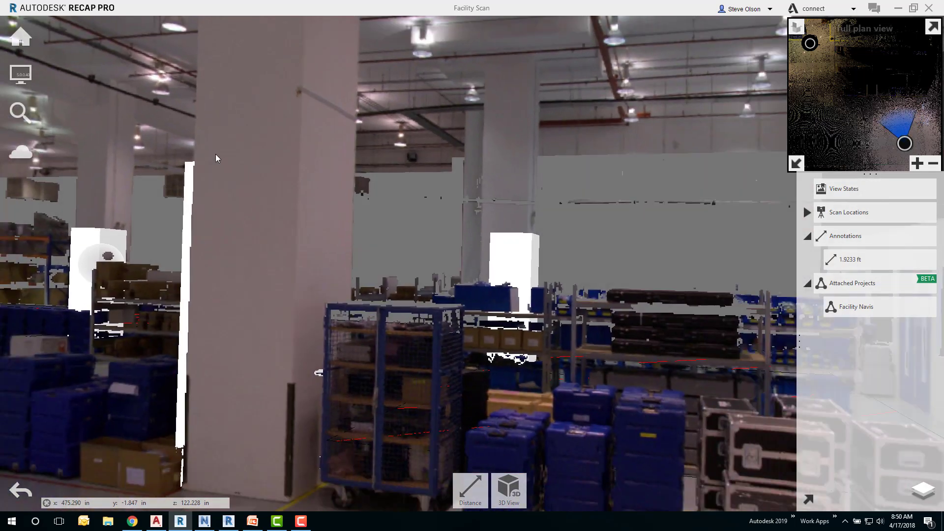
scroll(216, 154, "down", 4)
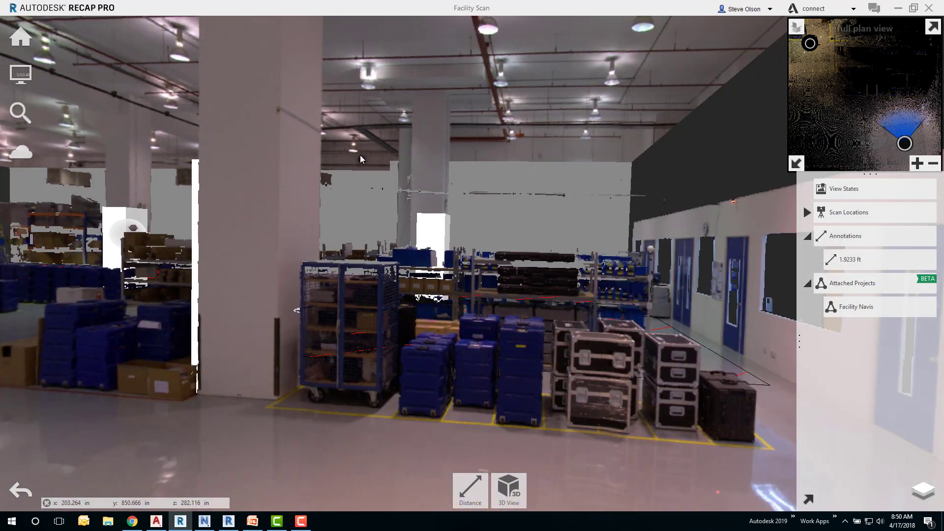
left_click_drag(434, 158, 373, 141)
left_click_drag(480, 161, 309, 143)
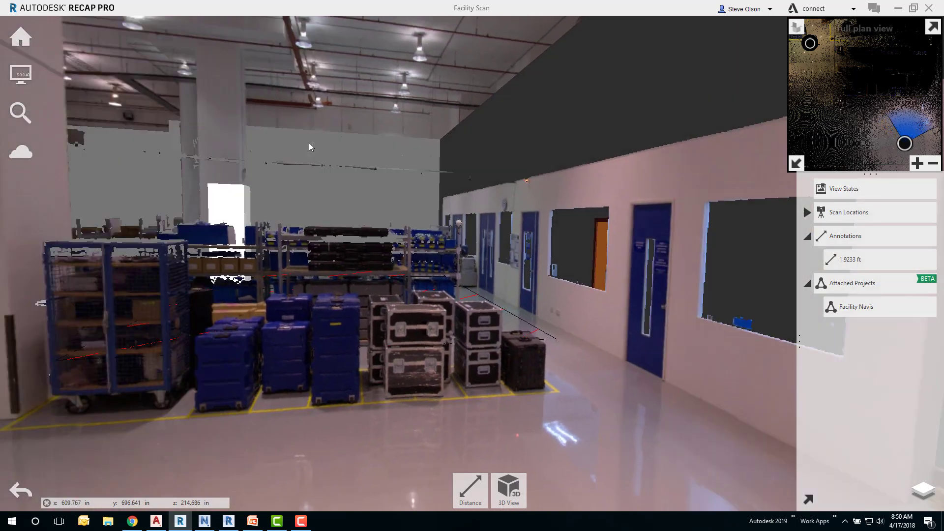
left_click_drag(519, 146, 391, 147)
left_click_drag(548, 149, 398, 149)
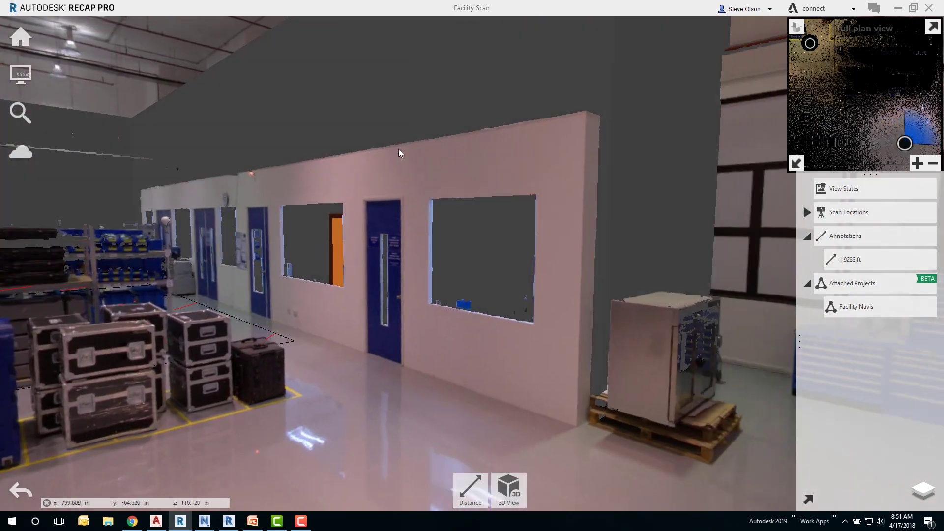
left_click_drag(459, 145, 541, 104)
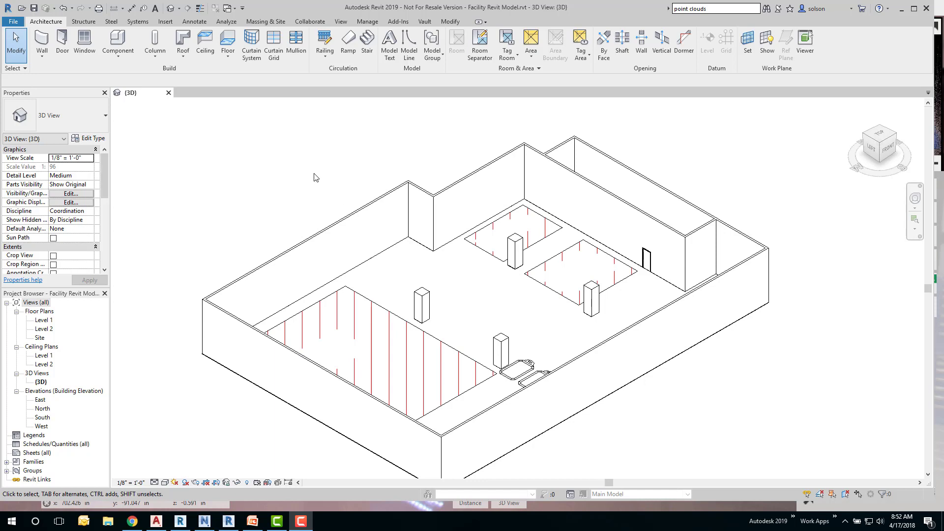
Step: Link the Facility Scan.rcp point cloud from the Facility Scan folder into the model with Auto - Center to Center positioning
left_click(165, 22)
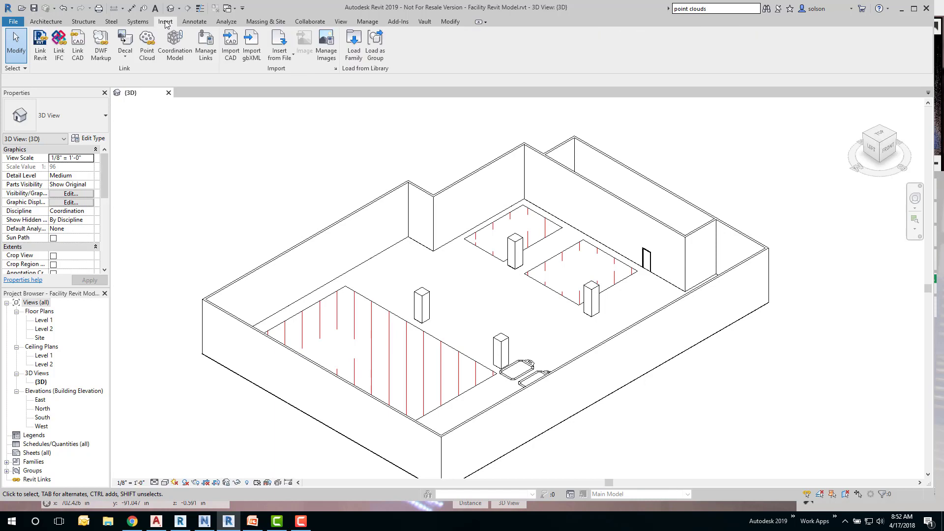
left_click(147, 44)
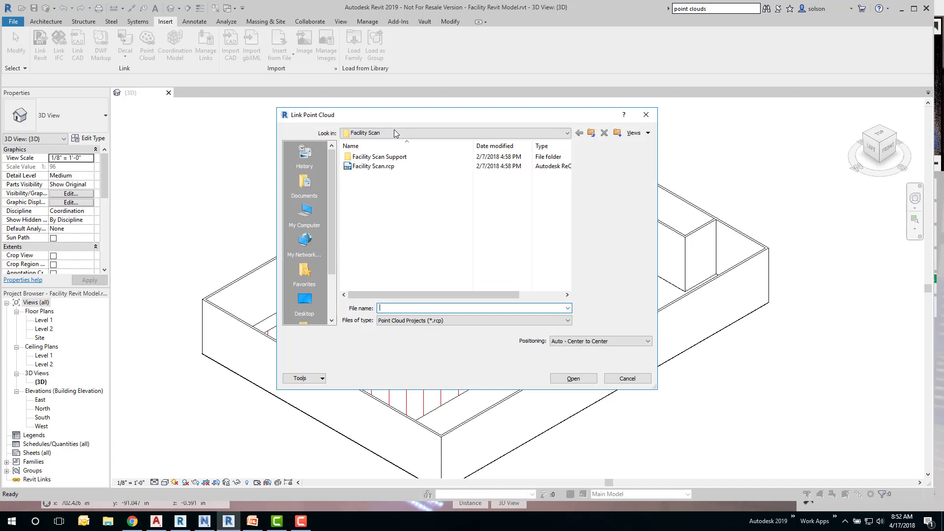
left_click(439, 129)
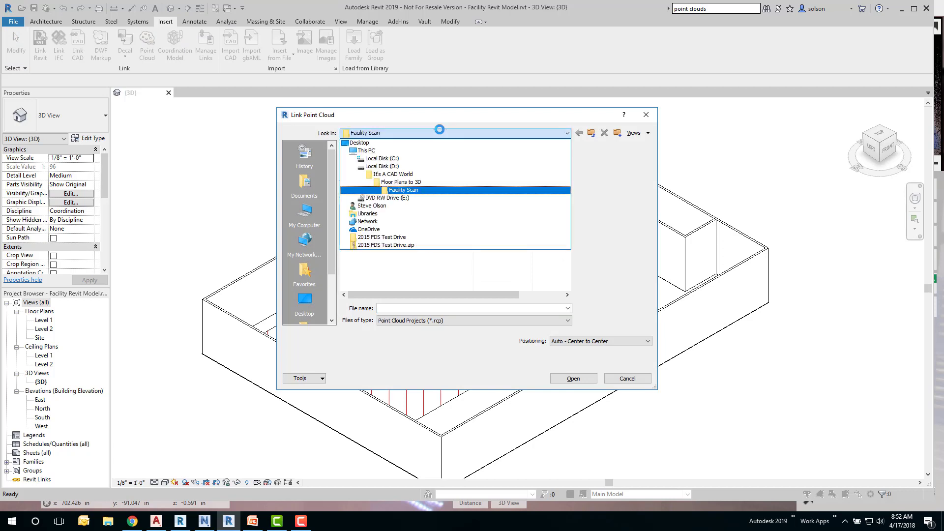
left_click(373, 166)
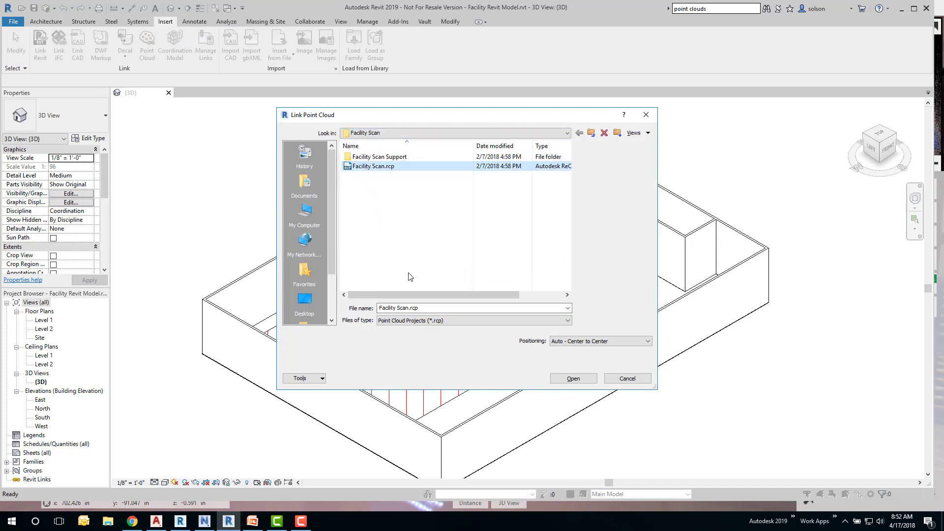
left_click(578, 380)
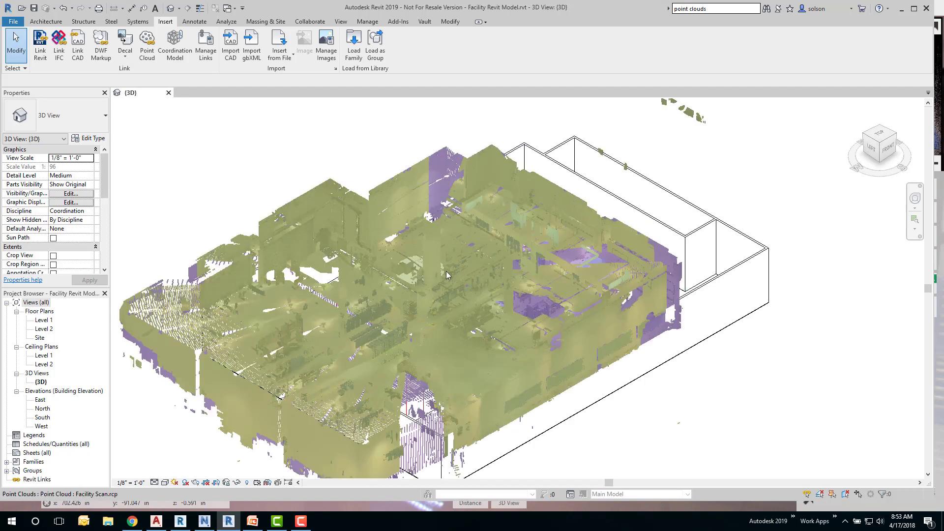
Step: Look at the model and scan from the top, and review the linked point cloud's status and saved path in the link manager
left_click(881, 135)
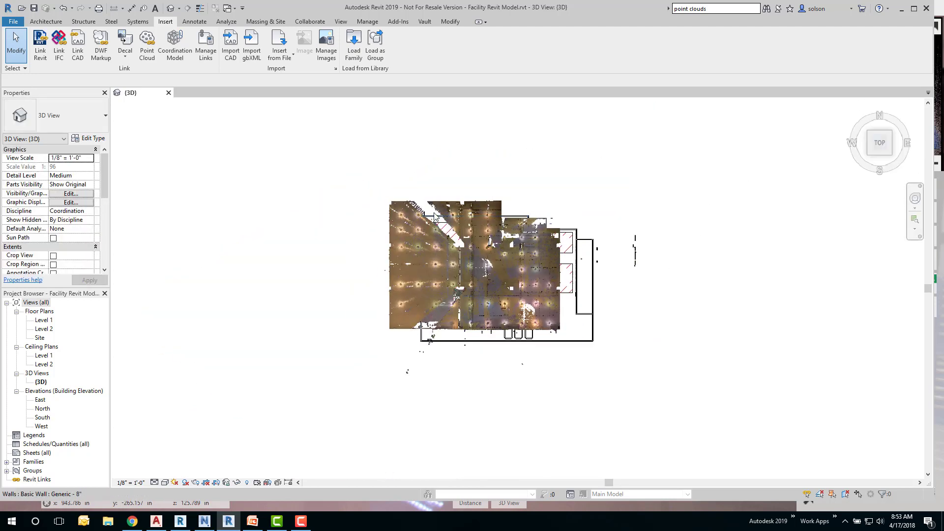
scroll(435, 217, "up", 3)
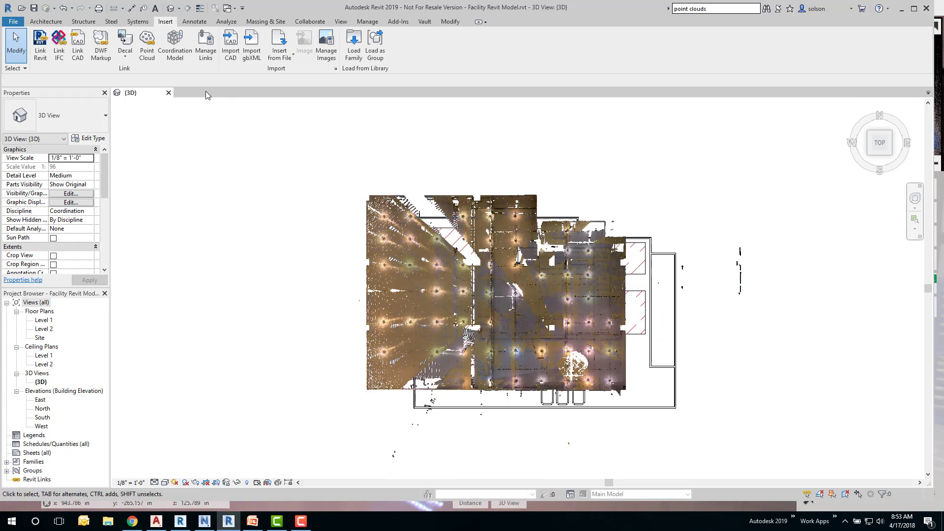
left_click(206, 65)
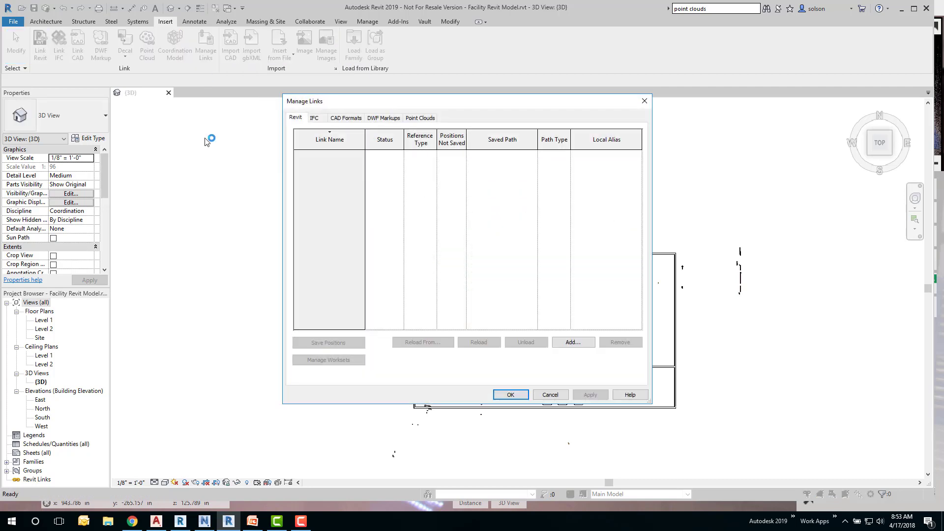
left_click(421, 118)
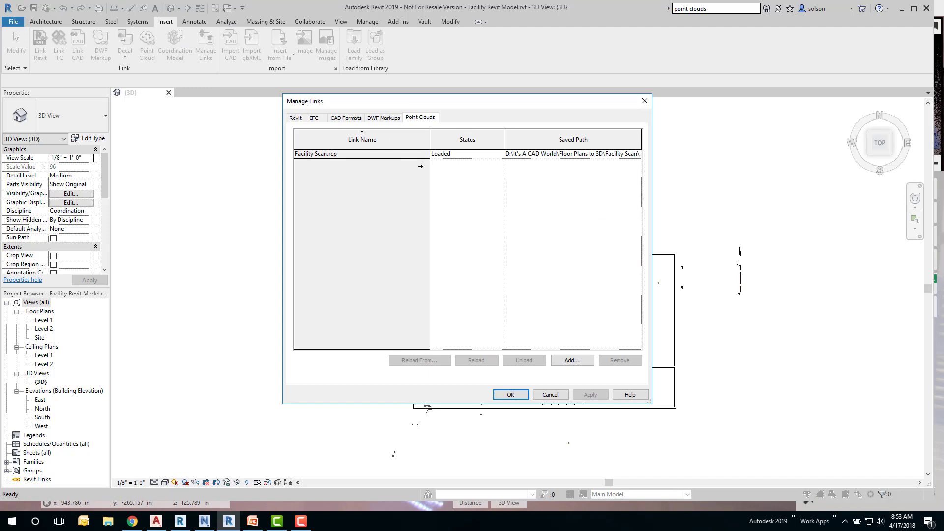
left_click(510, 394)
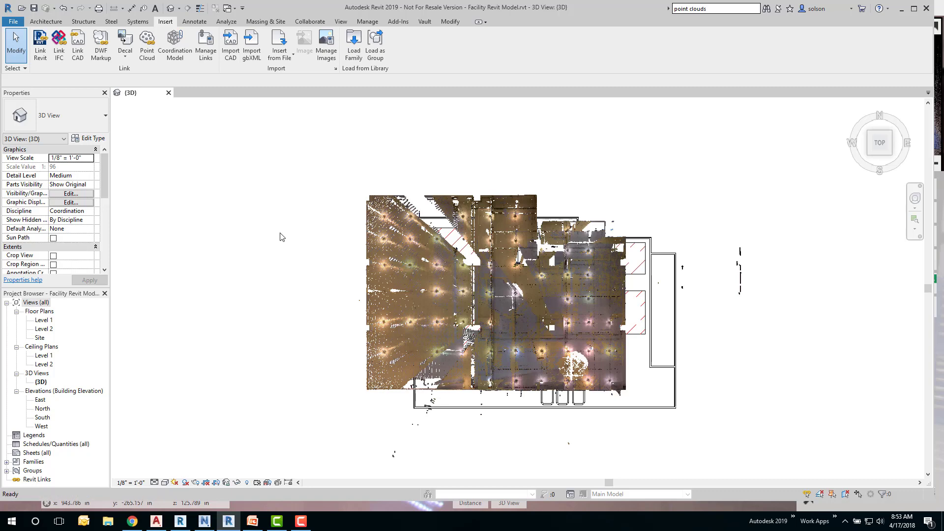
Step: Hide the Ceiling scan region of Facility Scan.rcp in the 3D view's visibility/graphic overrides
key("v")
key("g")
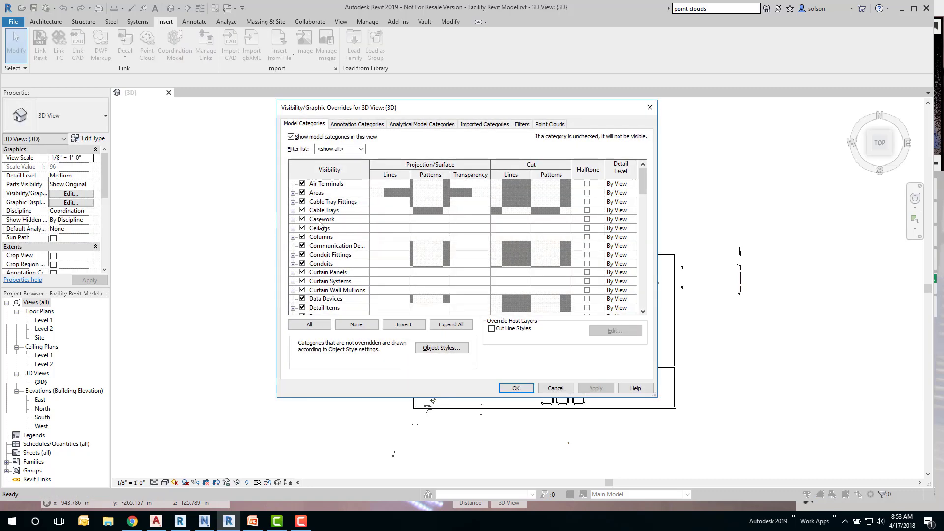
left_click(549, 125)
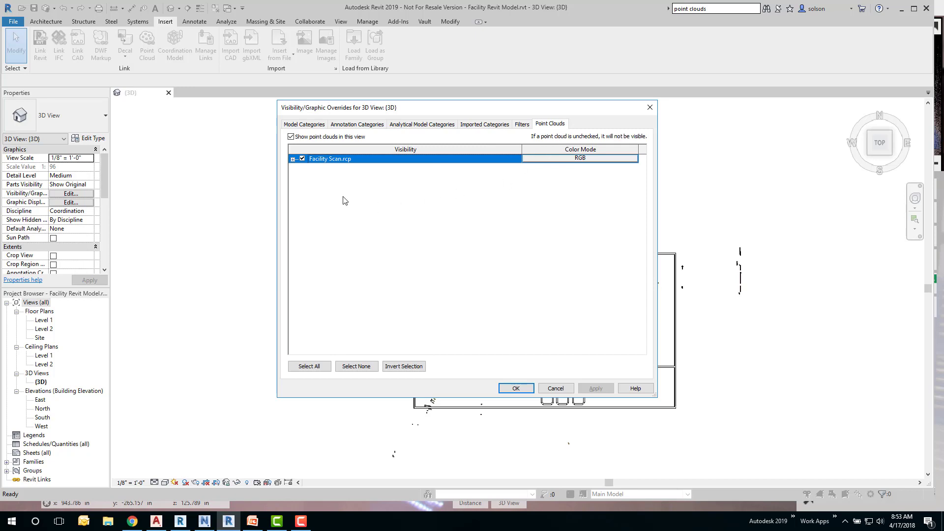
left_click(293, 159)
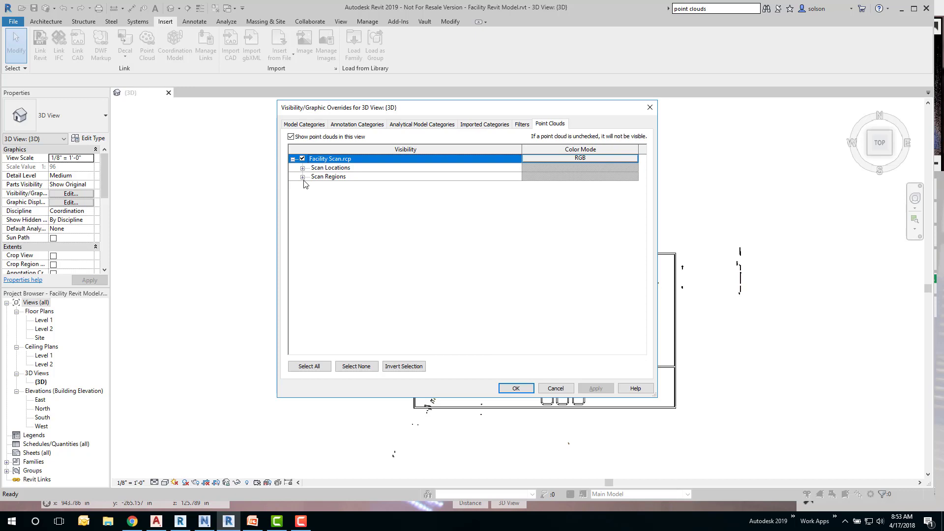
left_click(303, 177)
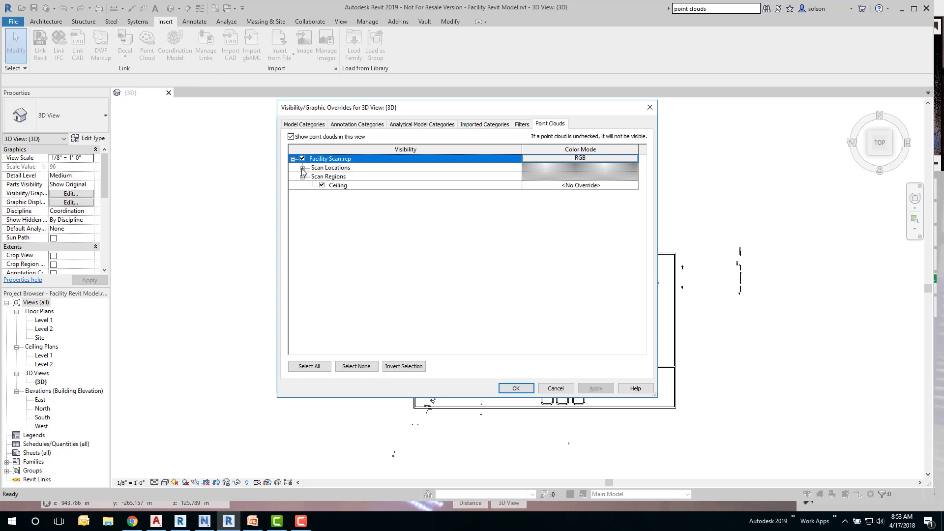
left_click(303, 168)
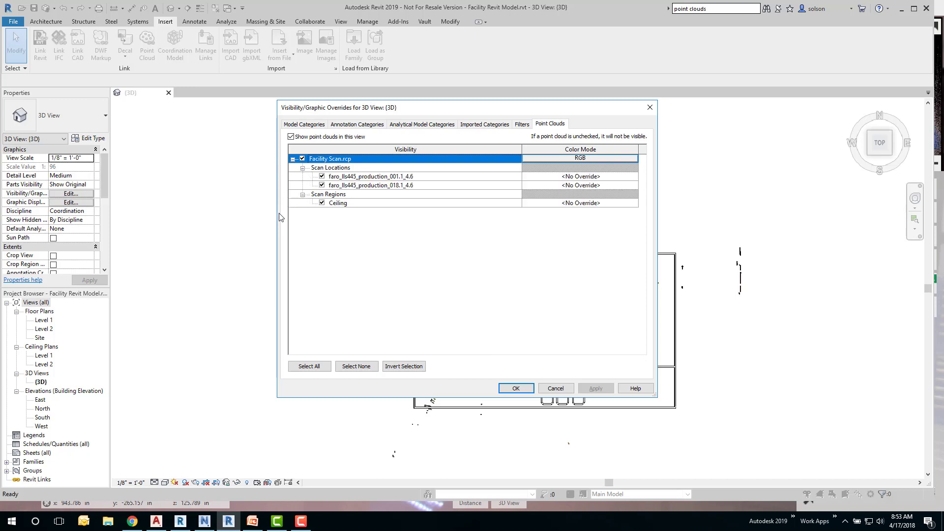
left_click(322, 203)
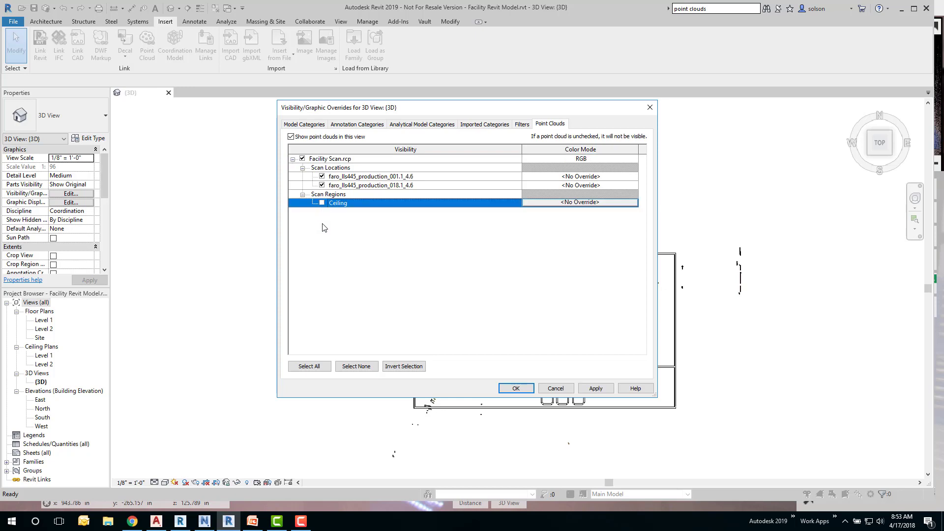
left_click(515, 388)
Step: Move the point cloud in the top view so its outer walls line up with the modeled facility walls
scroll(481, 345, "up", 2)
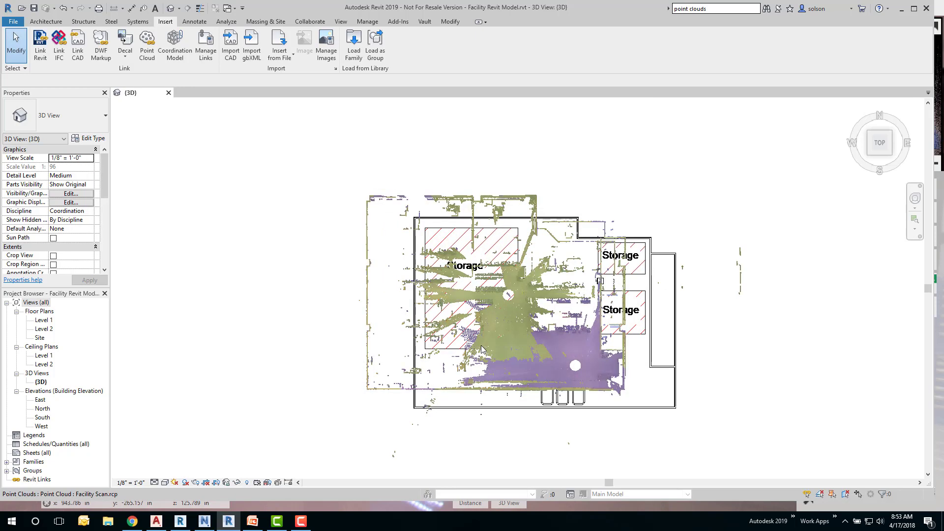
scroll(554, 342, "up", 2)
middle_click_drag(531, 325, 462, 281)
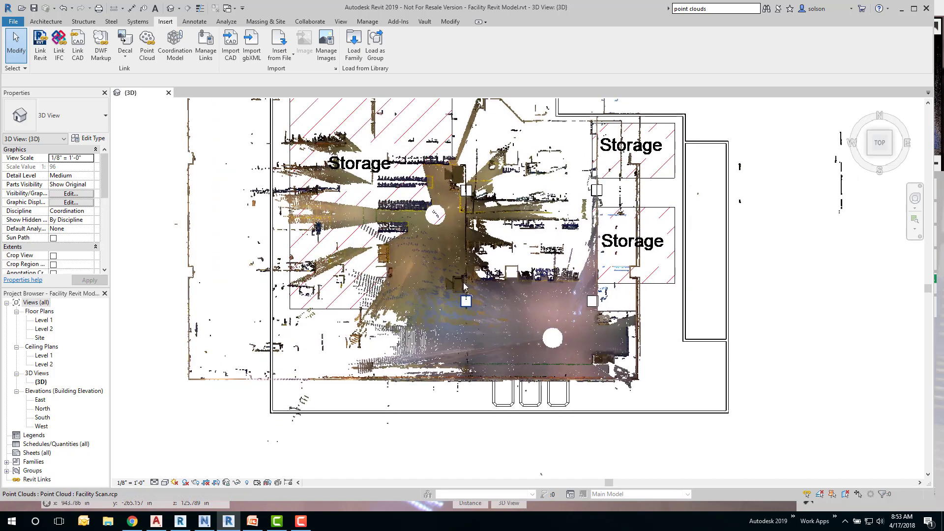
scroll(449, 273, "up", 1)
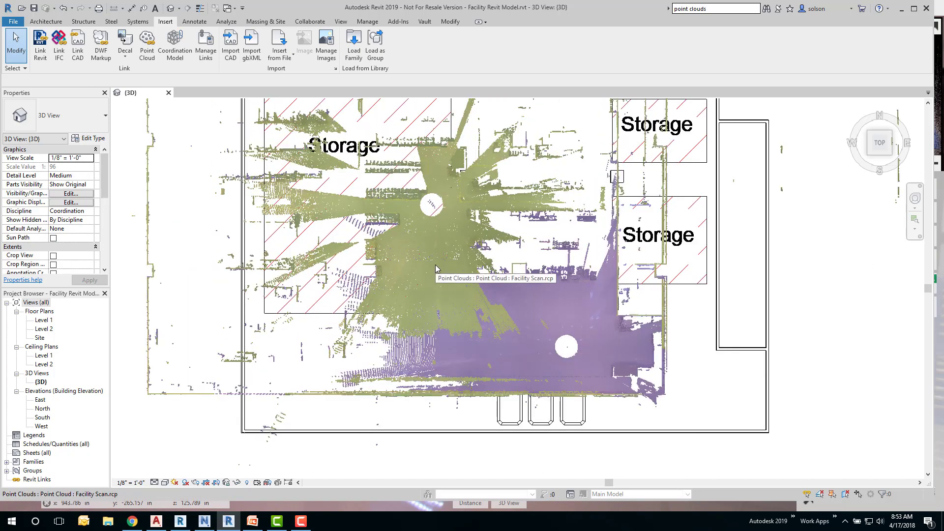
middle_click_drag(405, 235, 433, 260)
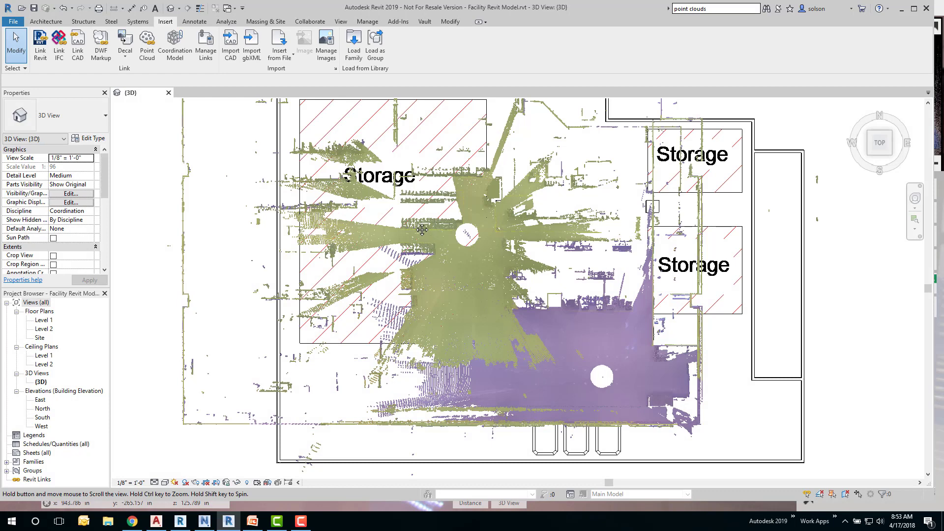
scroll(415, 227, "up", 1)
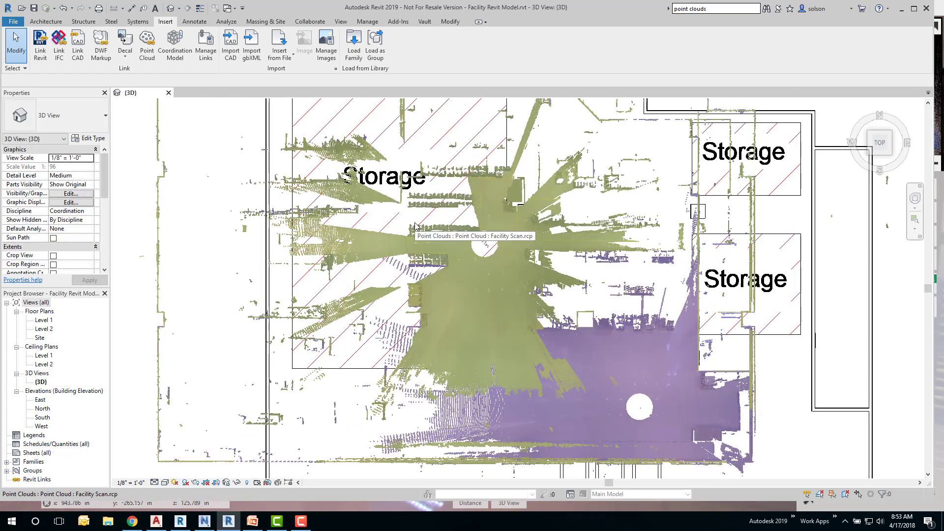
scroll(415, 226, "down", 1)
scroll(416, 227, "down", 1)
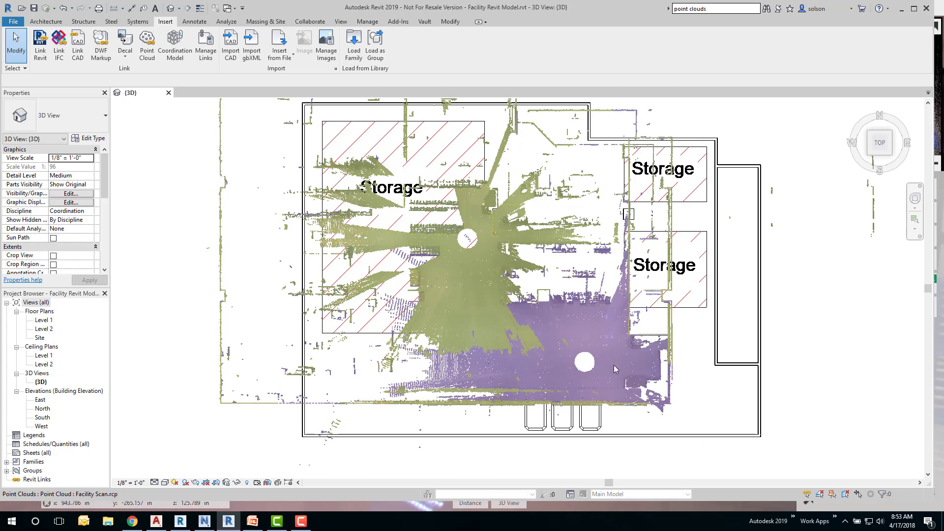
left_click(493, 309)
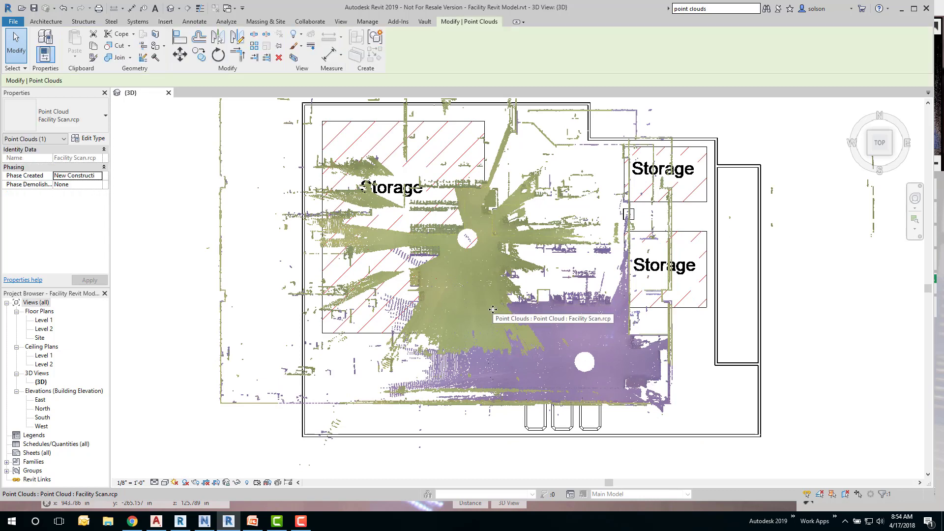
left_click_drag(501, 310, 577, 344)
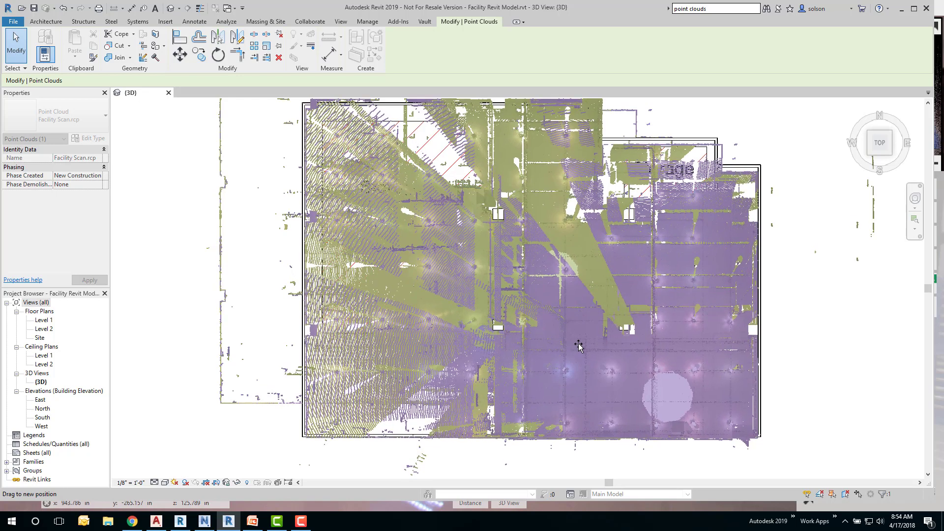
left_click_drag(579, 343, 578, 339)
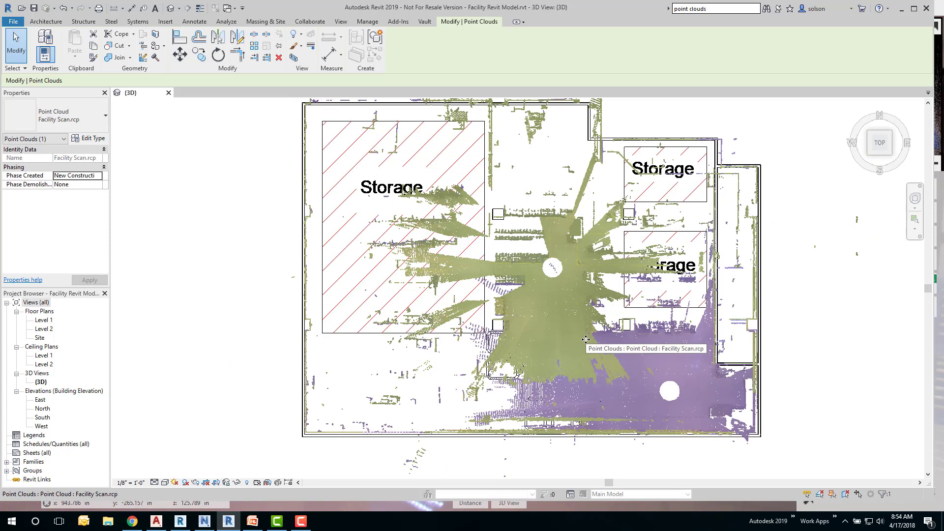
Step: Examine how the modeled columns line up with the scanned columns in the top view, and deselect the point cloud
scroll(497, 325, "up", 5)
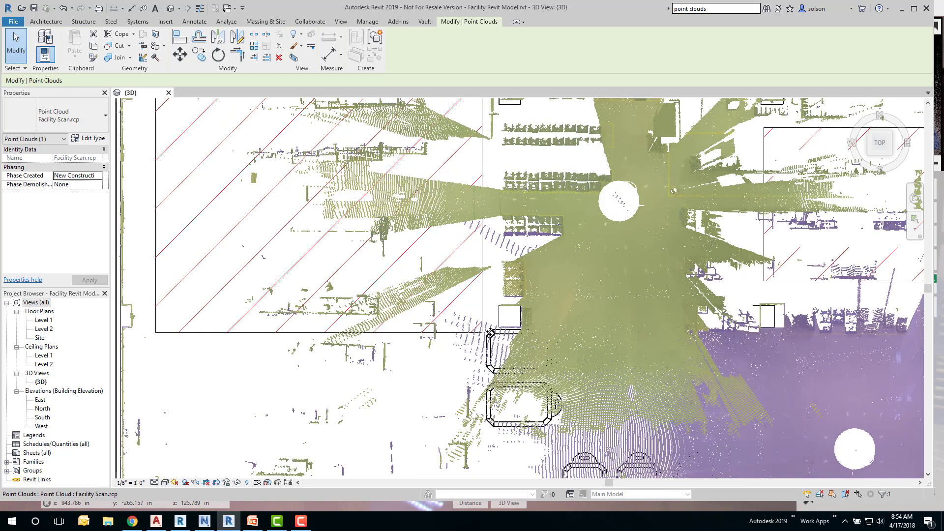
scroll(491, 333, "up", 2)
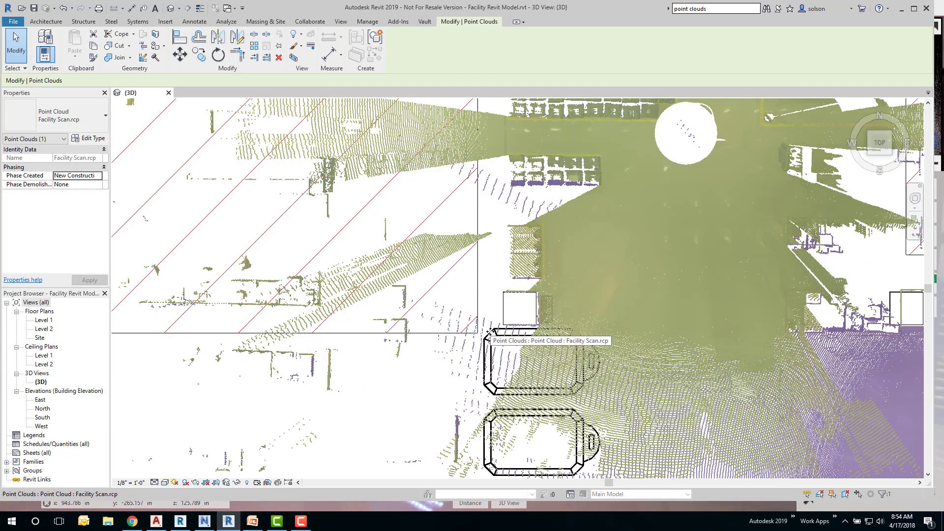
scroll(491, 332, "down", 5)
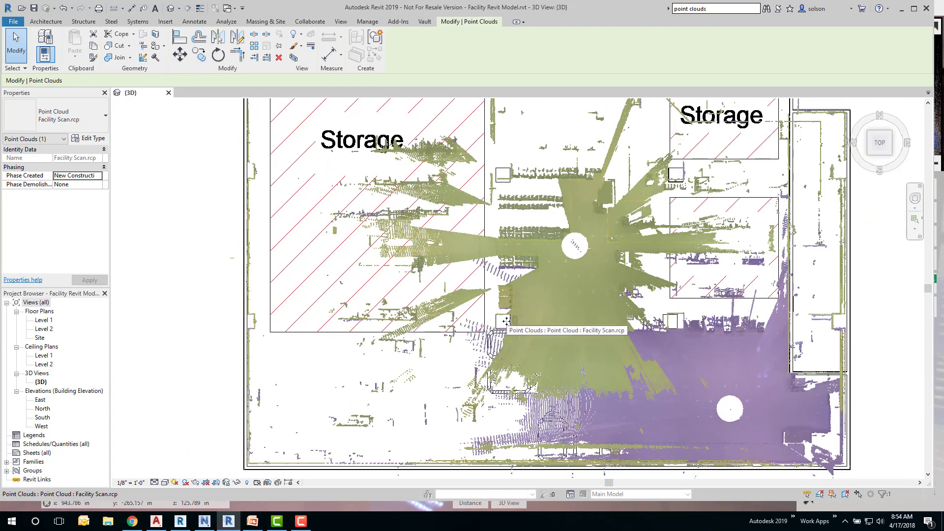
scroll(506, 322, "down", 3)
scroll(516, 327, "up", 2)
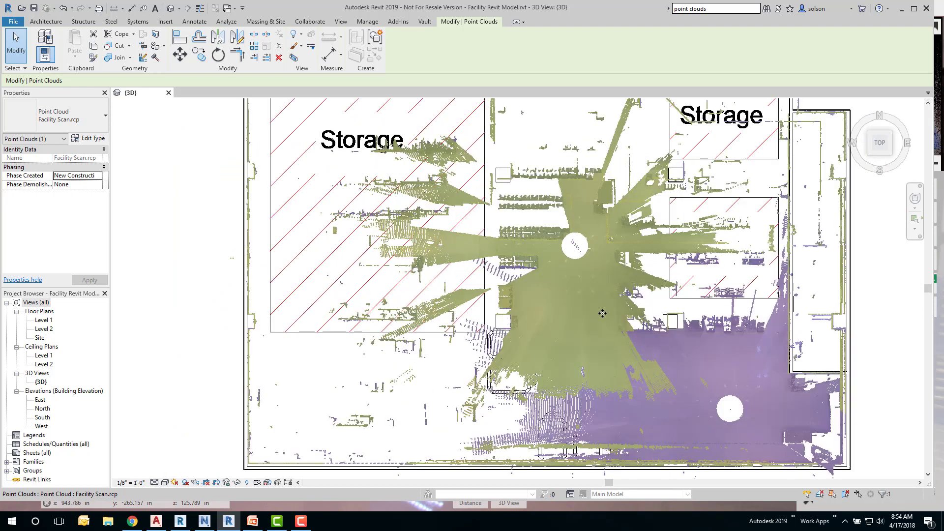
scroll(511, 317, "up", 2)
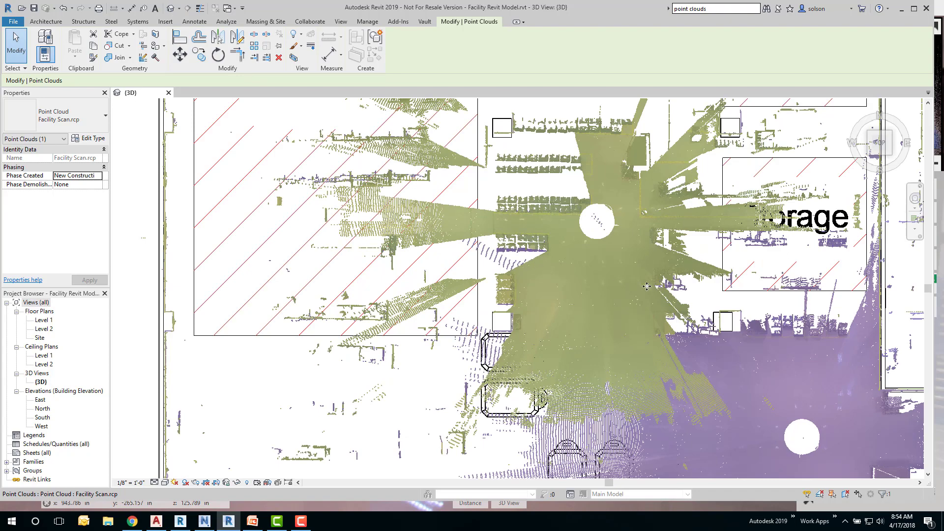
key("Escape")
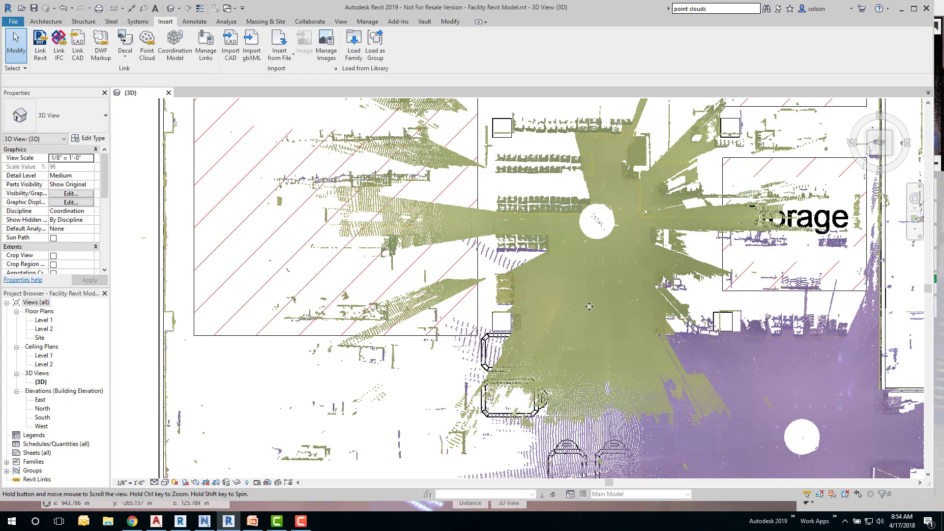
Step: Slide the Single-Flush 36" x 84" door along the office wall to match the door captured in the point cloud
middle_click_drag(589, 307, 816, 217, "shift")
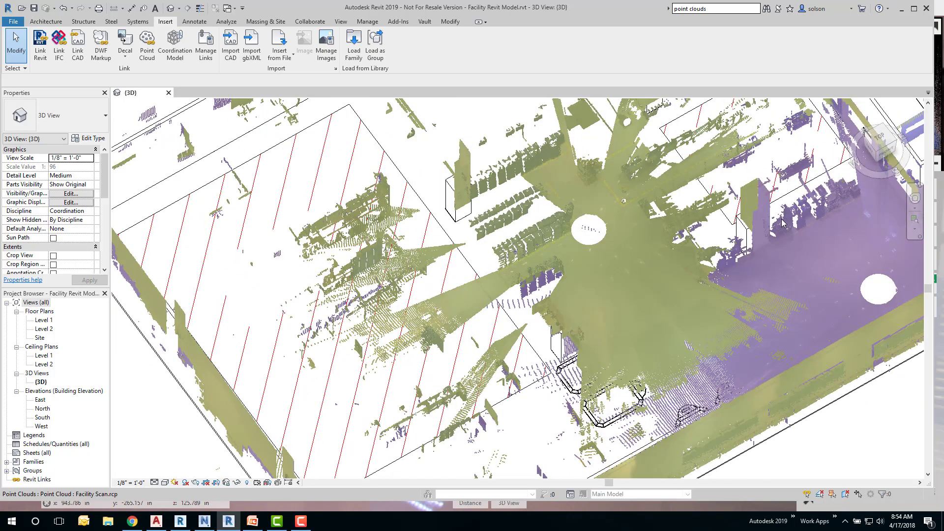
scroll(783, 224, "up", 3)
middle_click_drag(783, 224, 614, 219)
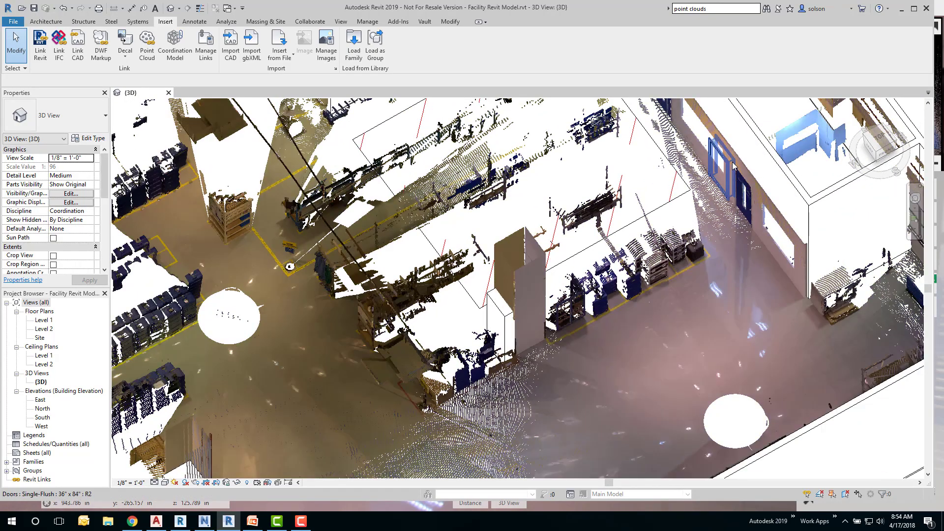
scroll(734, 166, "up", 3)
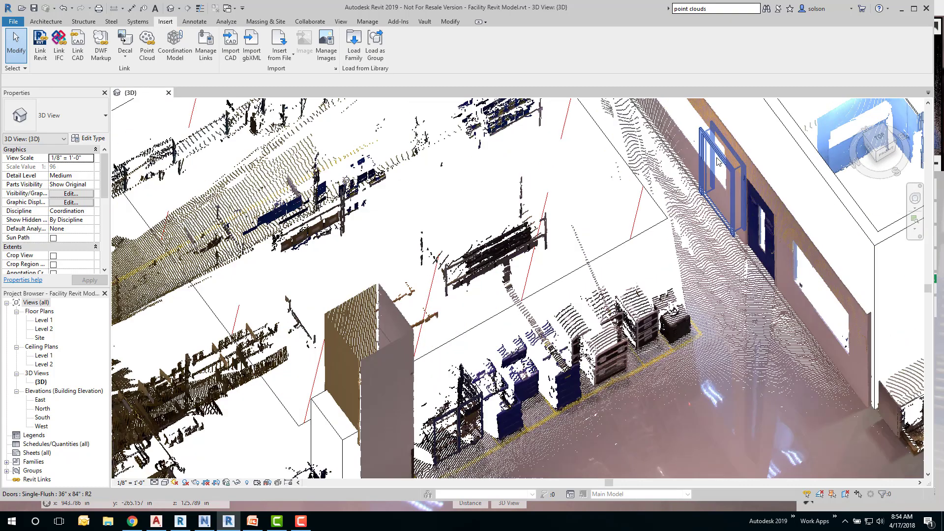
left_click(718, 156)
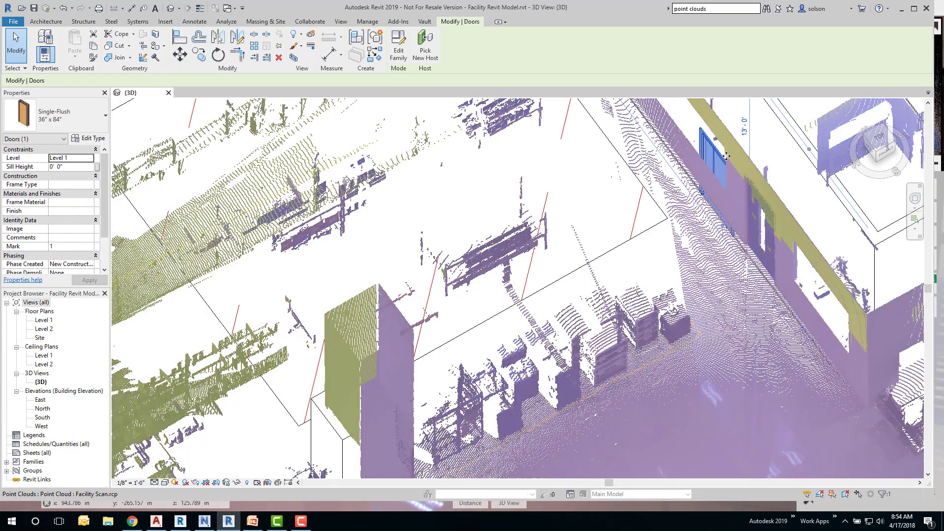
left_click_drag(725, 158, 713, 217)
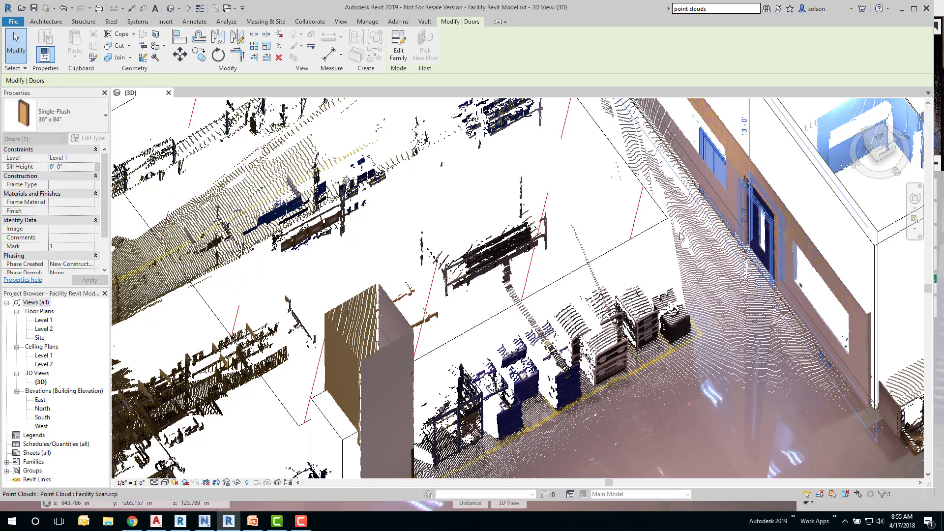